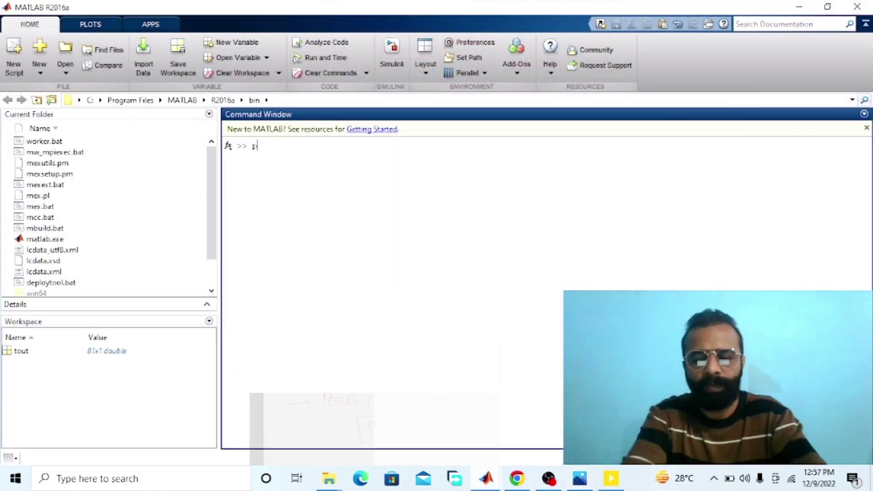
# - Open powerlib and place the DC Voltage Source and DC Machine blocks in the new model
pyautogui.write('ow')
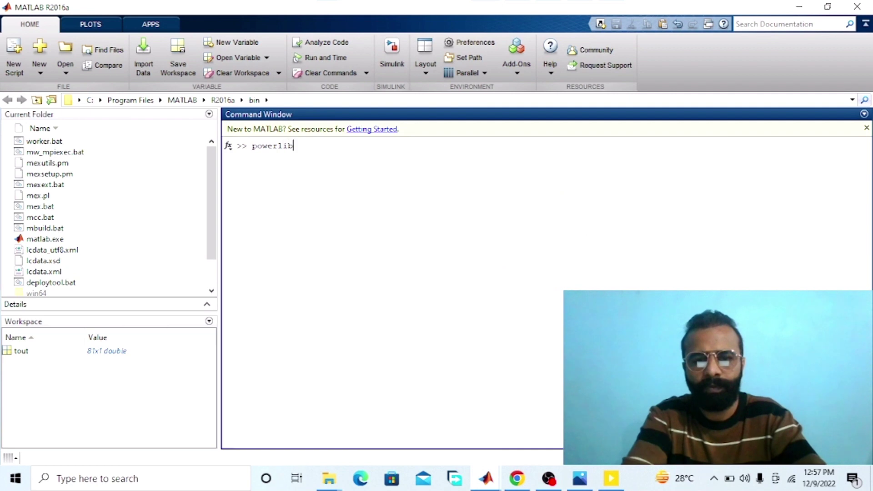
pyautogui.write('erlib')
pyautogui.press('Return')
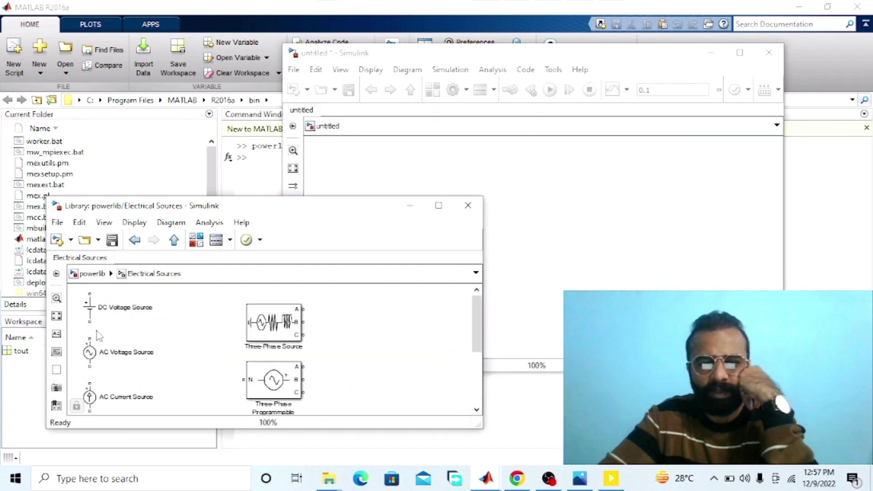
pyautogui.moveTo(89, 308); pyautogui.dragTo(384, 153)
pyautogui.click(191, 223)
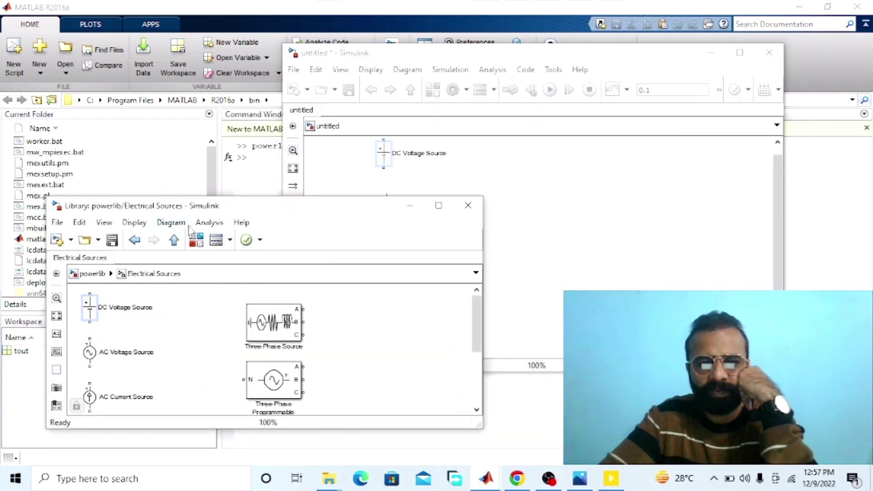
pyautogui.click(174, 240)
pyautogui.doubleClick(256, 314)
pyautogui.moveTo(435, 327); pyautogui.dragTo(618, 154)
# - Add the Voltage Measurement and Ground blocks to the model
pyautogui.click(213, 231)
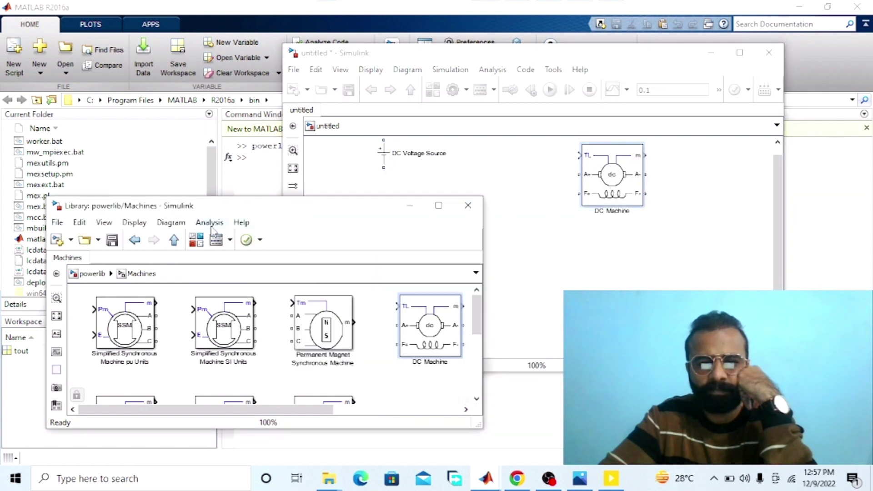
pyautogui.click(174, 239)
pyautogui.doubleClick(312, 313)
pyautogui.moveTo(94, 390); pyautogui.dragTo(498, 179)
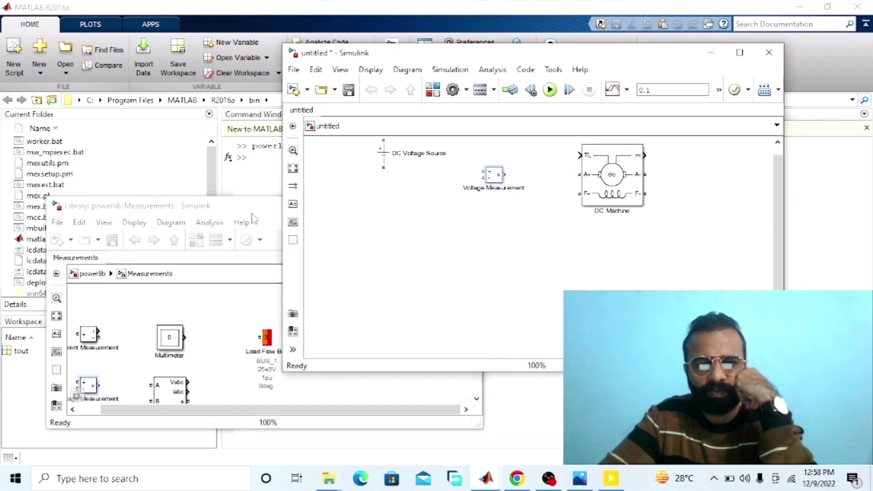
pyautogui.click(174, 240)
pyautogui.doubleClick(156, 313)
pyautogui.moveTo(329, 409); pyautogui.dragTo(590, 268)
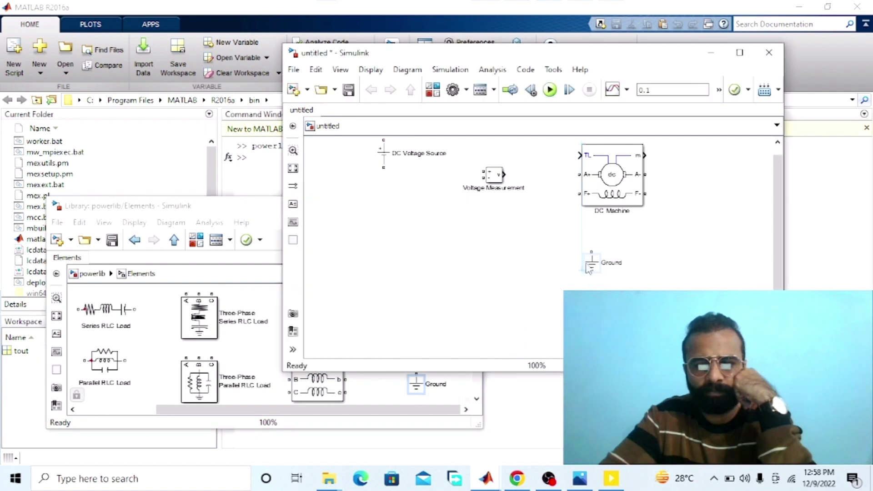
pyautogui.click(258, 217)
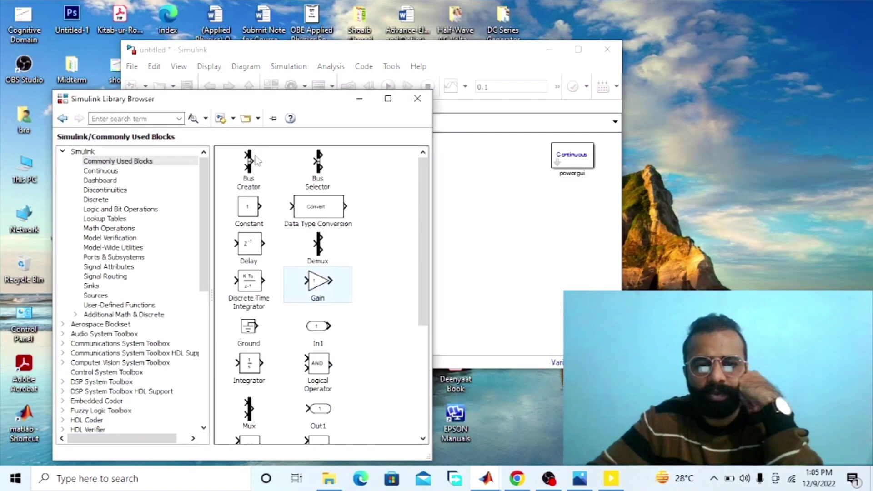
# - Add Constant, Gain and Product blocks to the model
pyautogui.moveTo(255, 209); pyautogui.dragTo(468, 203)
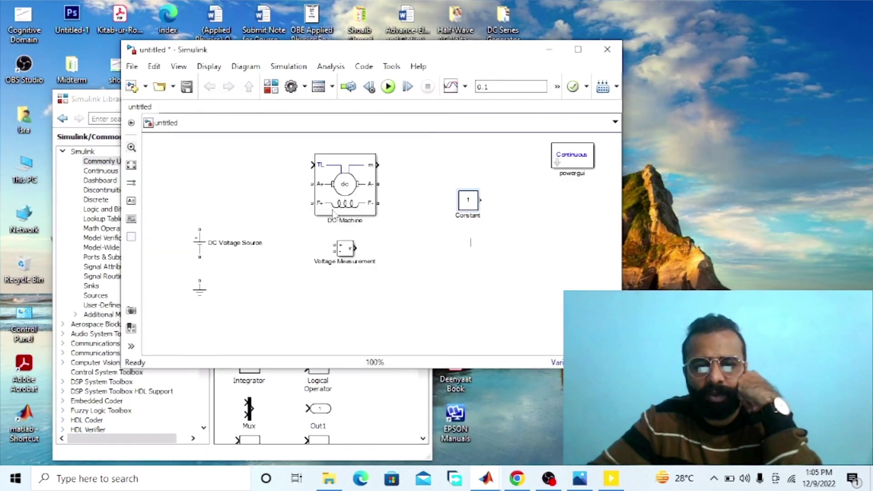
pyautogui.click(271, 86)
pyautogui.moveTo(320, 284); pyautogui.dragTo(483, 254)
pyautogui.click(328, 404)
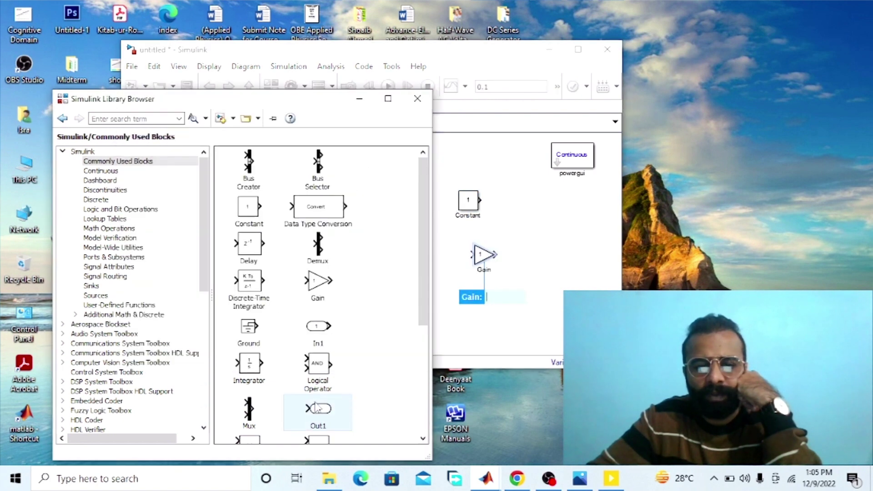
pyautogui.scroll(-2, 254, 353)
pyautogui.moveTo(252, 378); pyautogui.dragTo(538, 257)
# - Add a Bus Selector and a Display block from Sinks to the model
pyautogui.click(350, 177)
pyautogui.scroll(2, 350, 177)
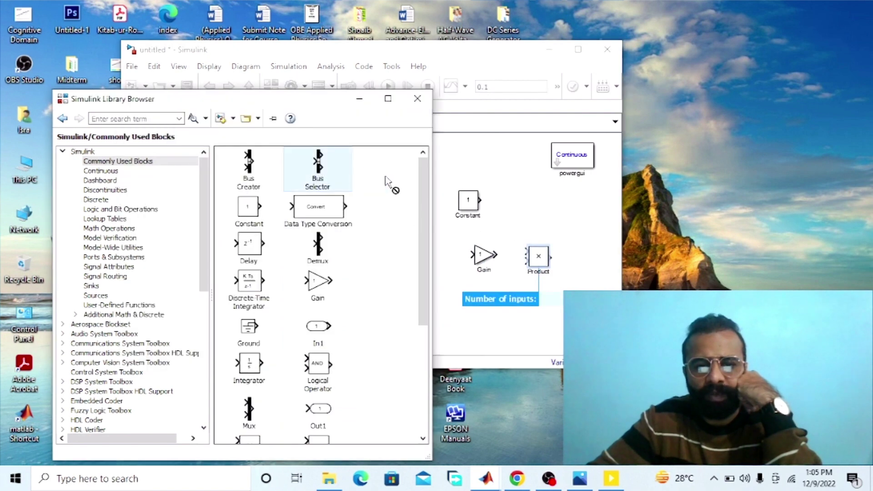
pyautogui.moveTo(353, 177); pyautogui.dragTo(492, 174)
pyautogui.click(122, 292)
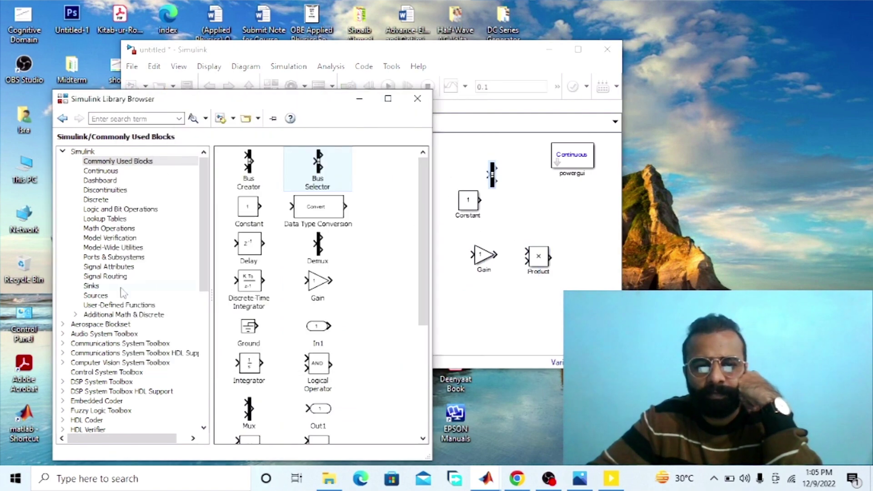
pyautogui.click(121, 286)
pyautogui.moveTo(248, 161); pyautogui.dragTo(566, 203)
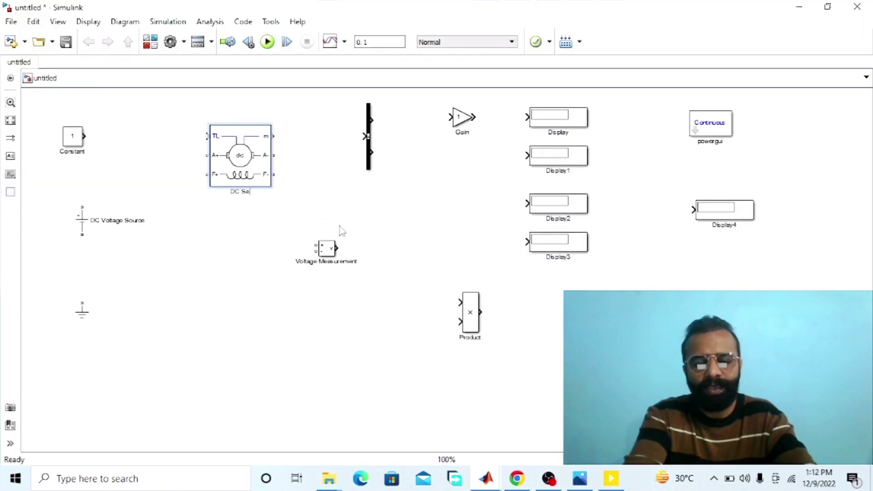
# - Type 'DC Series Motor' as the DC Machine block's new label
pyautogui.write('es Mo')
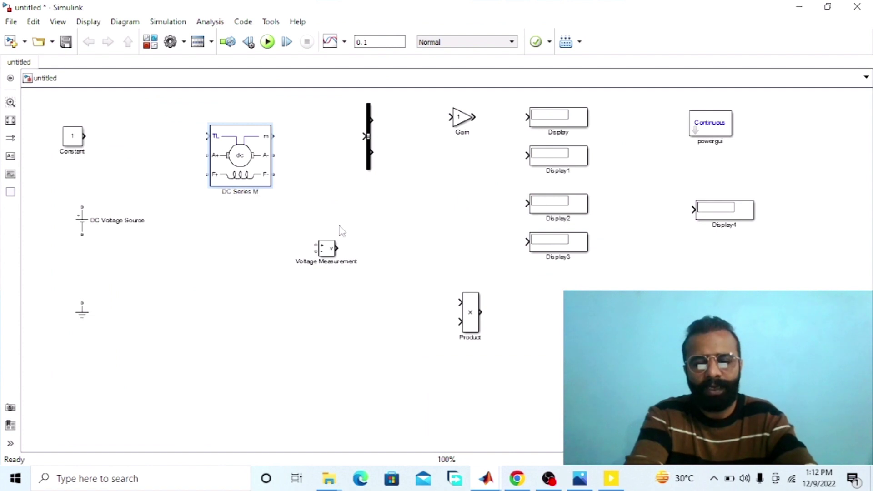
pyautogui.write('tor')
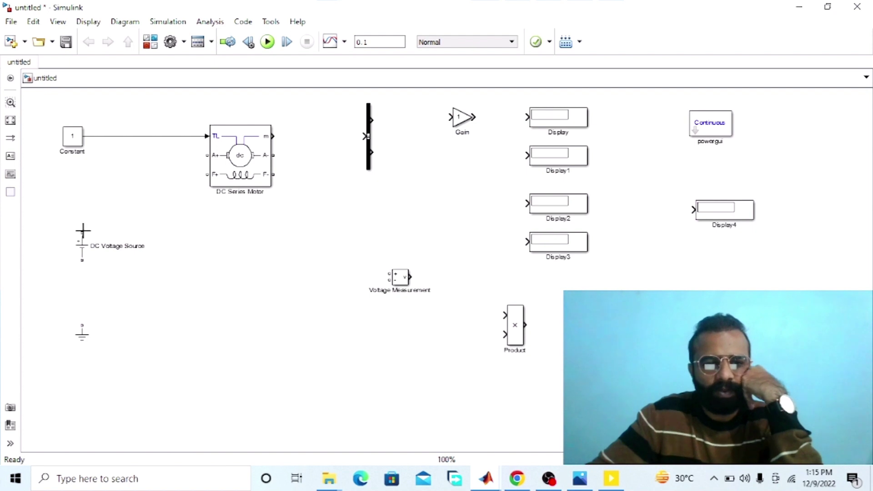
# - Wire source + to A+, A- to F+, and F- back to the source's negative terminal
pyautogui.moveTo(82, 230)
pyautogui.mouseDown()
pyautogui.moveTo(89, 209)
pyautogui.moveTo(130, 166)
pyautogui.moveTo(204, 154)
pyautogui.mouseUp()
pyautogui.moveTo(175, 195); pyautogui.dragTo(149, 158)
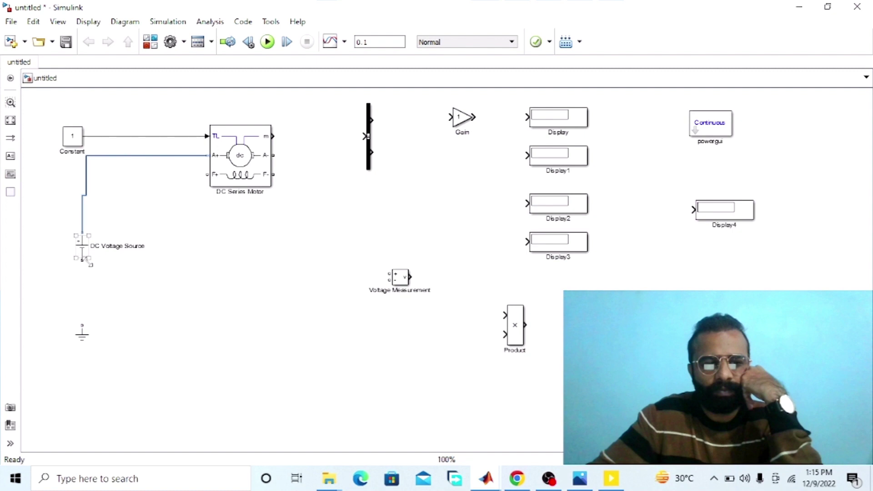
pyautogui.hotkey('ctrl', 'z')
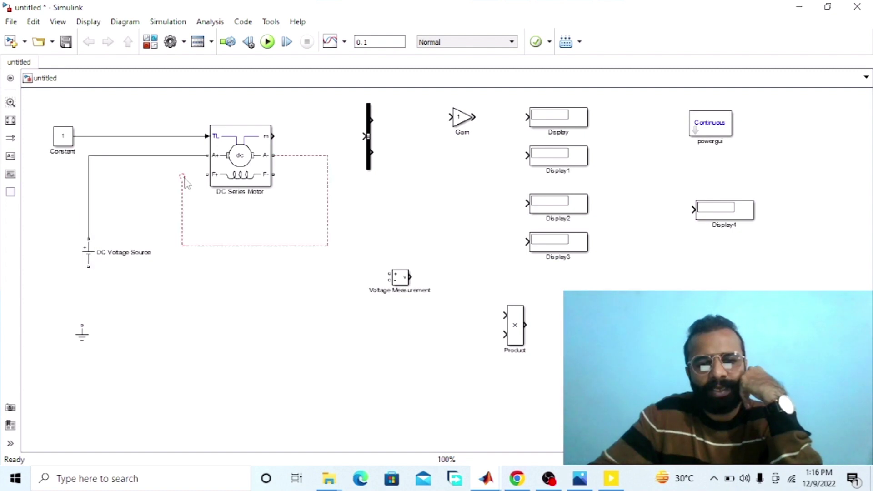
pyautogui.moveTo(183, 177); pyautogui.dragTo(207, 175)
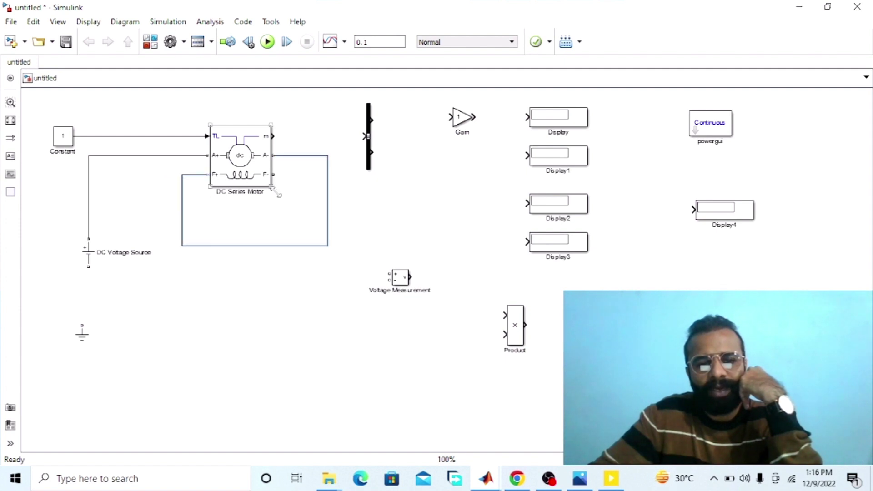
pyautogui.moveTo(275, 177); pyautogui.dragTo(90, 263)
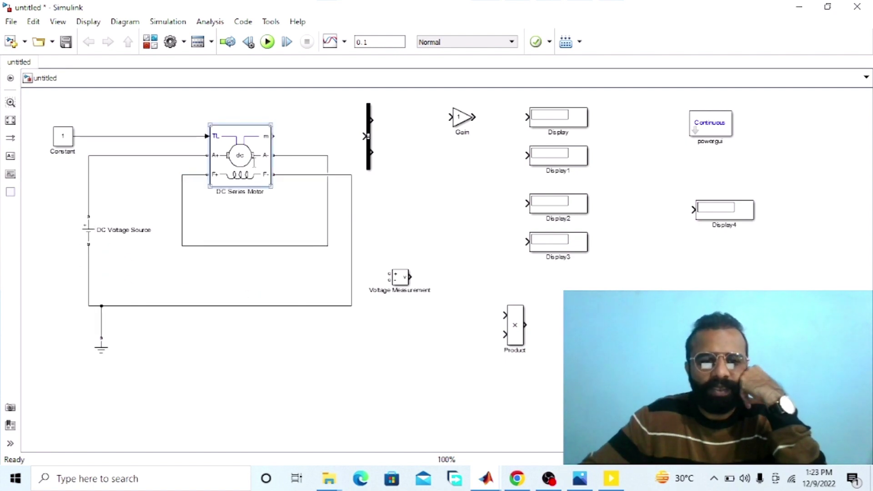
pyautogui.doubleClick(253, 161)
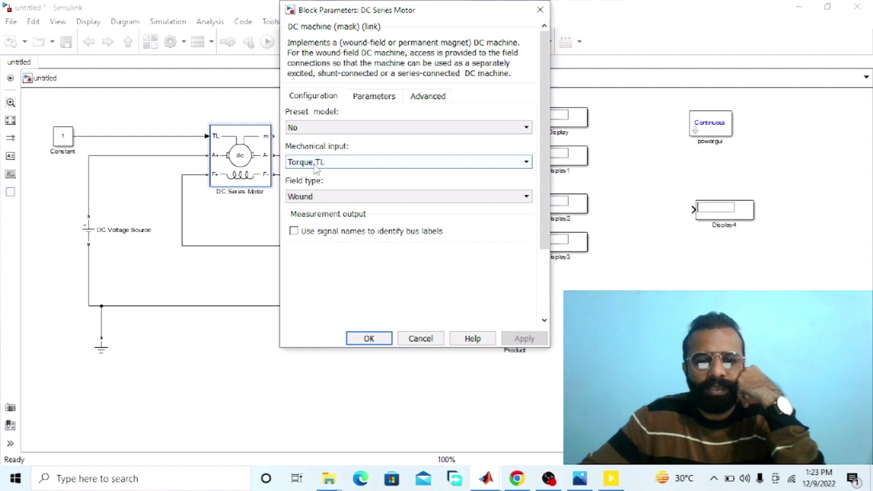
pyautogui.click(369, 338)
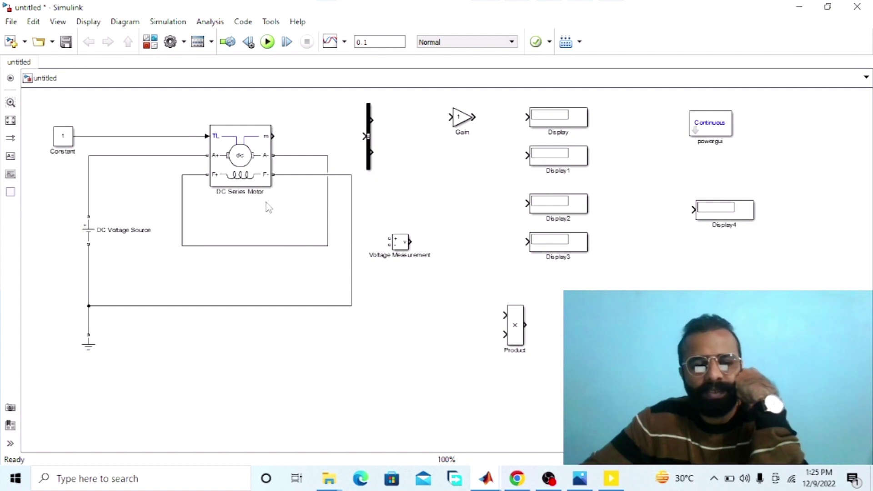
# - Connect Voltage Measurement across the DC source, feed Display3, and rename it 'Supply Voltage'
pyautogui.moveTo(390, 238); pyautogui.dragTo(90, 186)
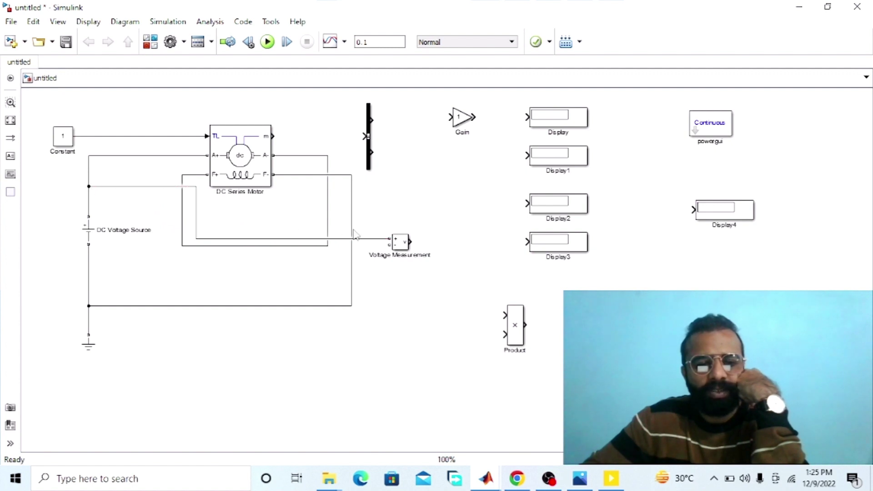
pyautogui.moveTo(390, 246); pyautogui.dragTo(88, 277)
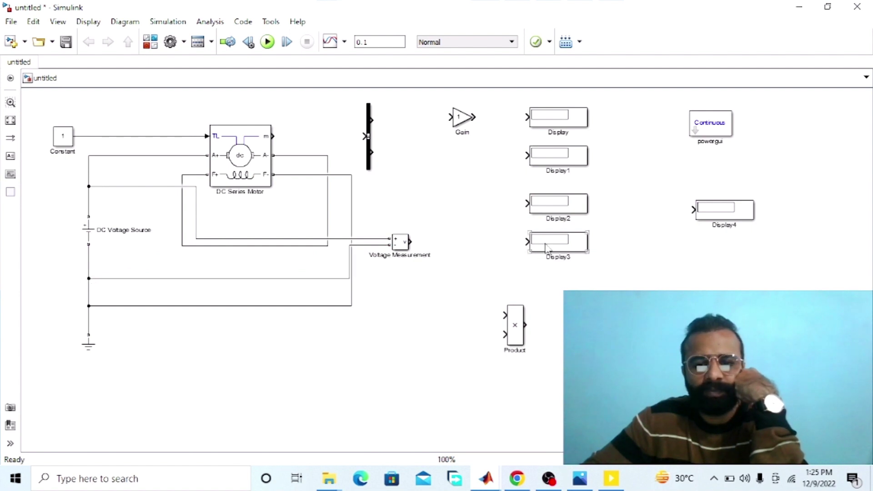
pyautogui.moveTo(411, 242); pyautogui.dragTo(527, 241)
pyautogui.doubleClick(558, 257)
pyautogui.write('Supply')
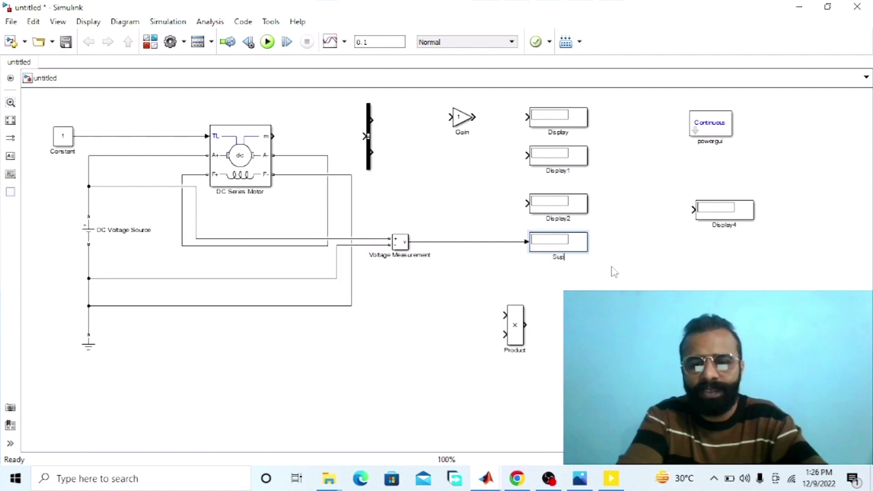
pyautogui.write(' Voltage')
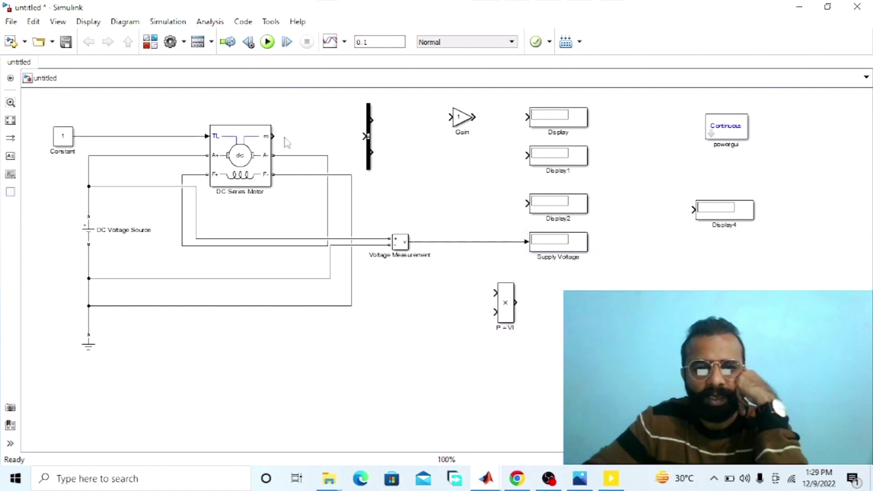
# - Connect the motor's m output to the Bus Selector and select speed, armature current ia and field current if
pyautogui.moveTo(276, 136); pyautogui.dragTo(367, 136)
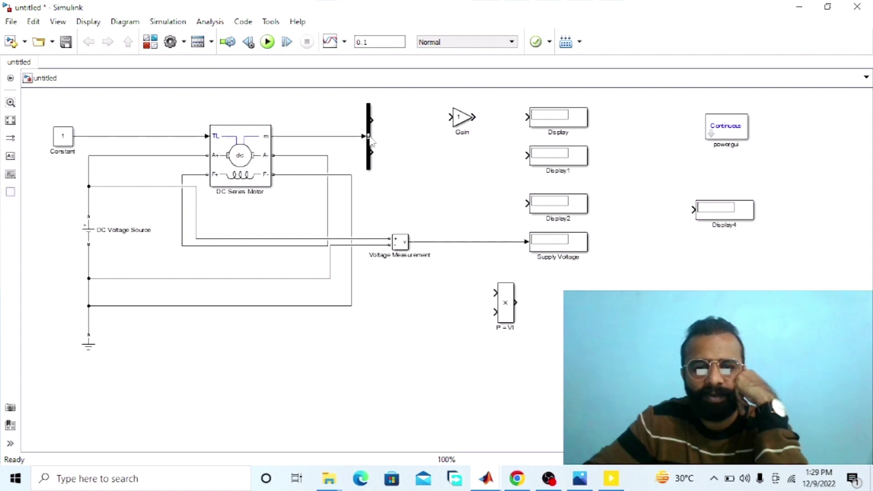
pyautogui.doubleClick(370, 144)
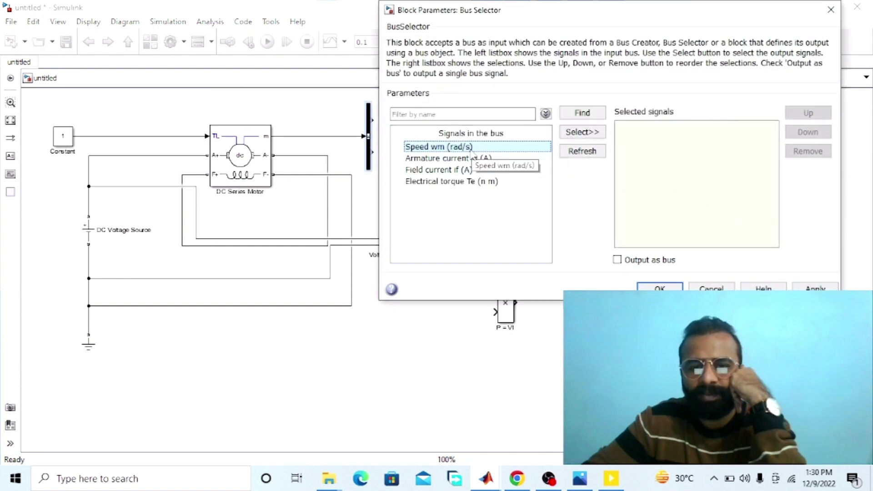
pyautogui.click(584, 132)
pyautogui.click(474, 159)
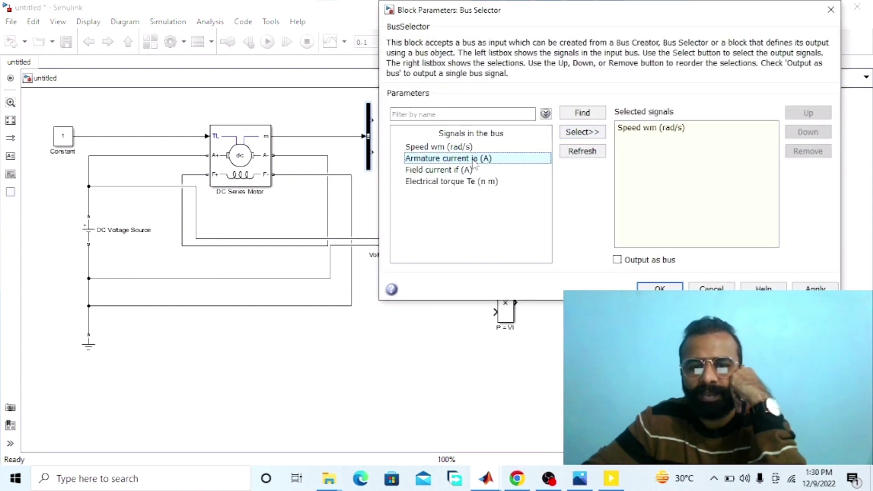
pyautogui.click(578, 132)
pyautogui.click(496, 171)
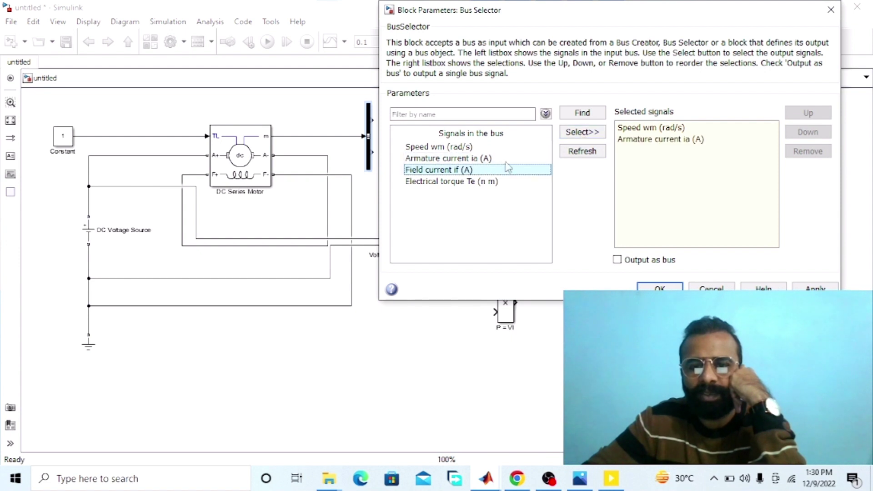
pyautogui.click(573, 133)
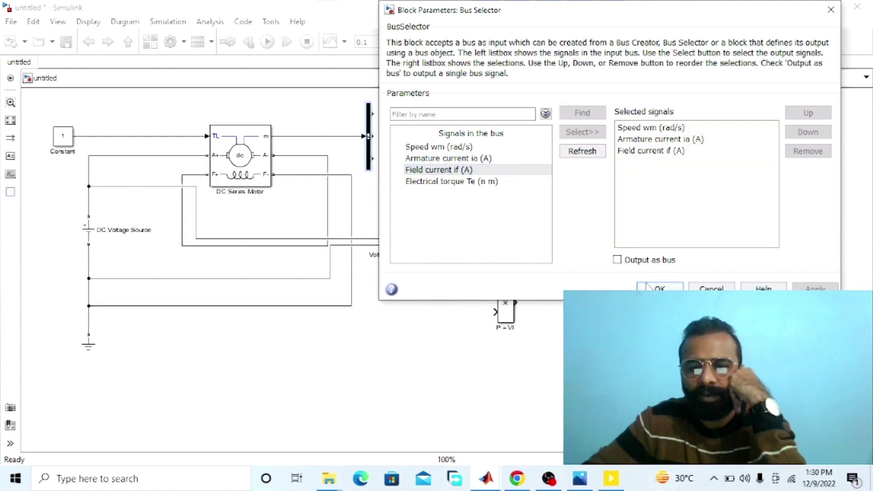
pyautogui.click(659, 287)
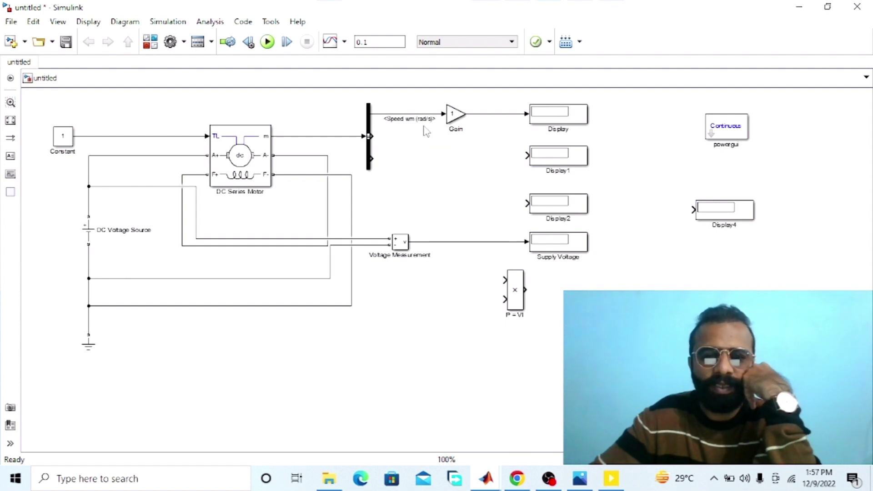
# - Rename the Gain block to 'RPS -RPM'
pyautogui.doubleClick(455, 129)
pyautogui.press('BackSpace')
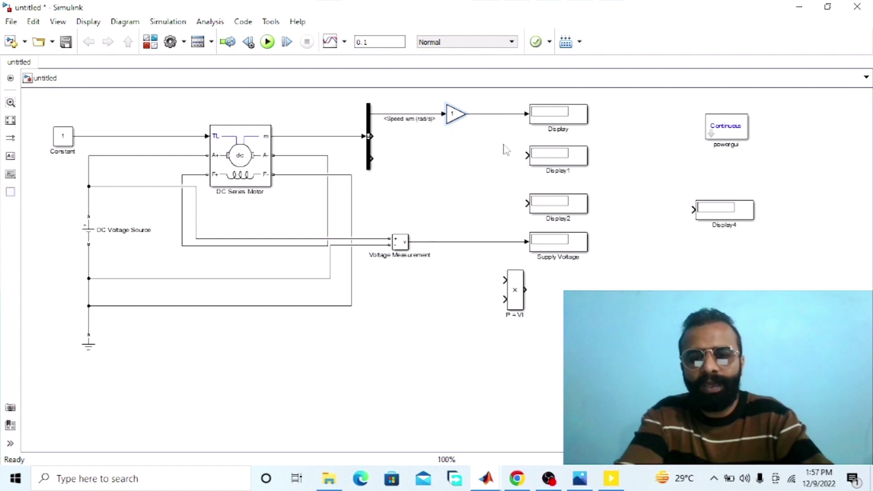
pyautogui.write('RPS -')
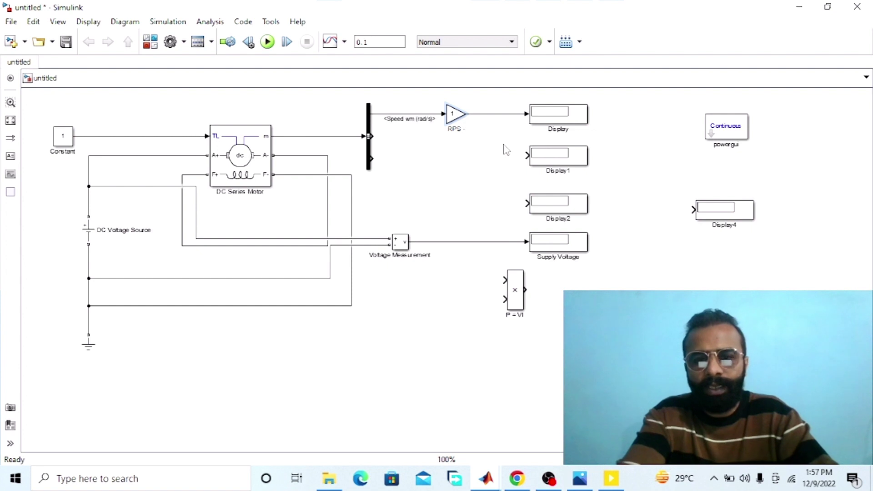
pyautogui.write('RPM')
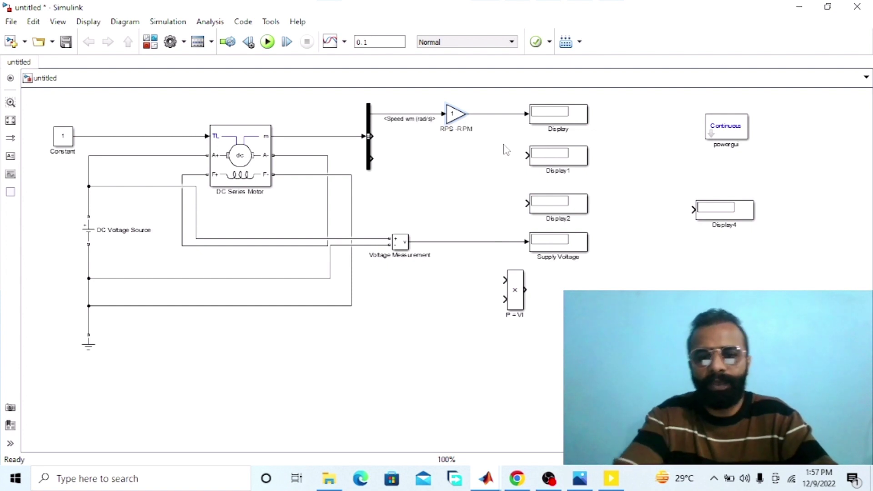
pyautogui.click(493, 175)
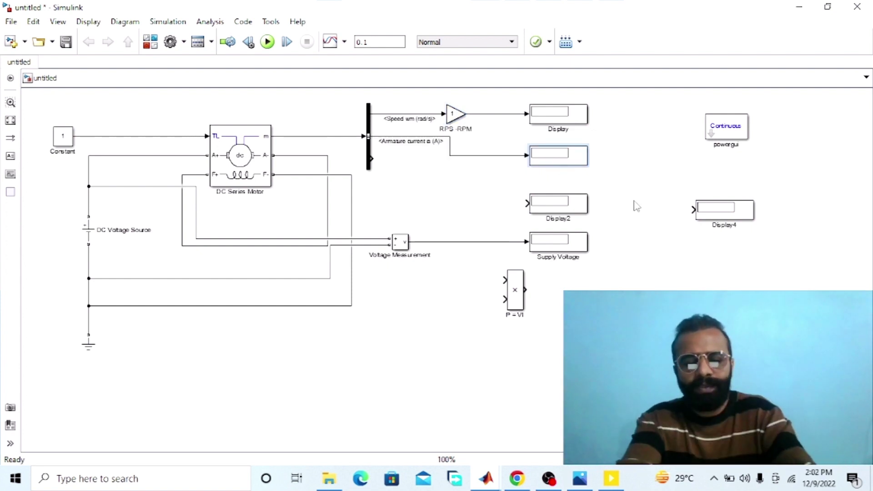
# - Name displays 'Armature Current (IA)' and 'Field Current (IF)', routing field current to Display2
pyautogui.write('Armatu')
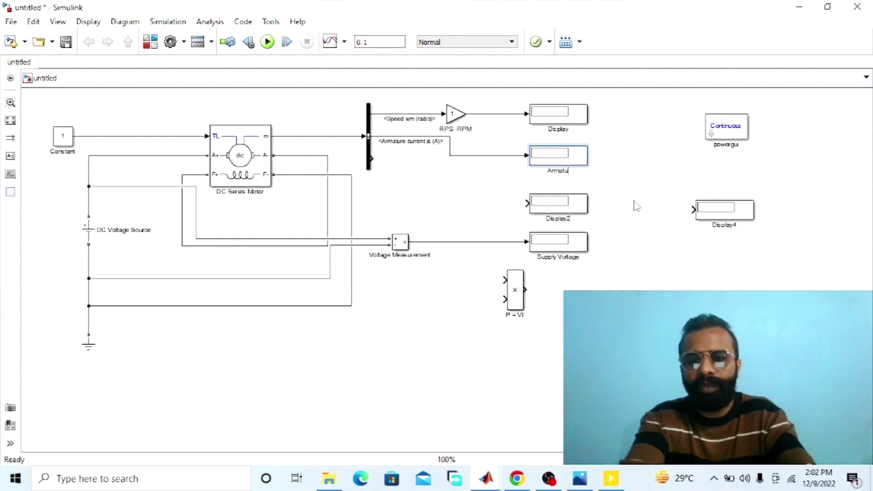
pyautogui.write('re Current')
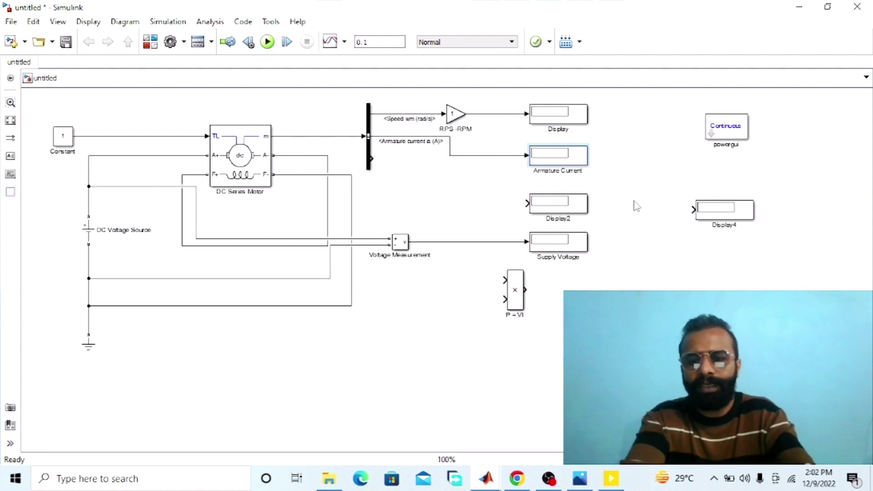
pyautogui.write(' (IA)')
pyautogui.click(636, 206)
pyautogui.moveTo(372, 158); pyautogui.dragTo(528, 203)
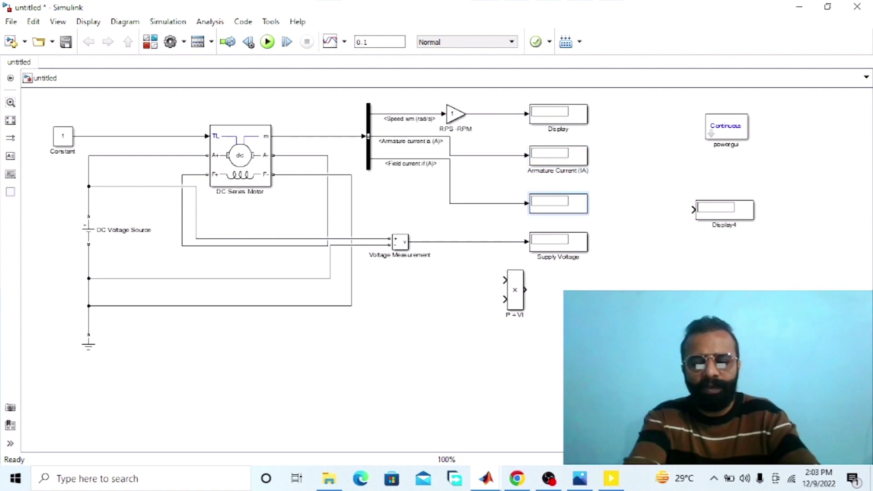
pyautogui.write('Field Current')
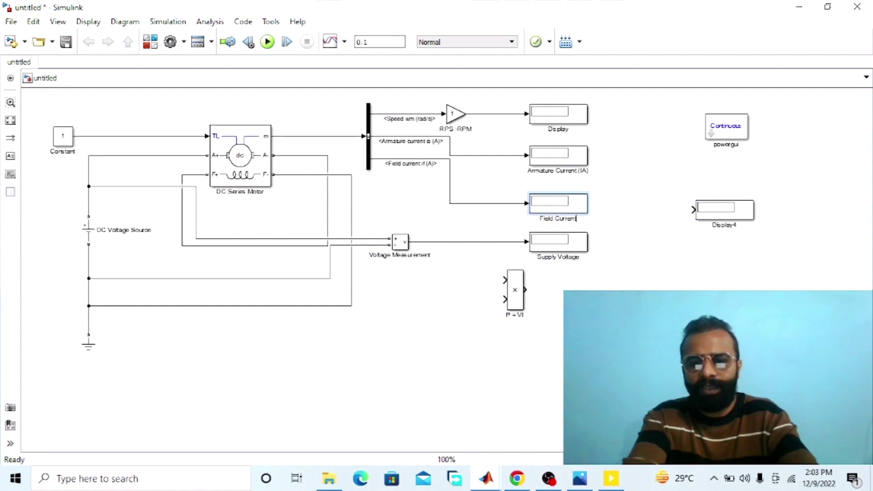
pyautogui.write(' (IF)')
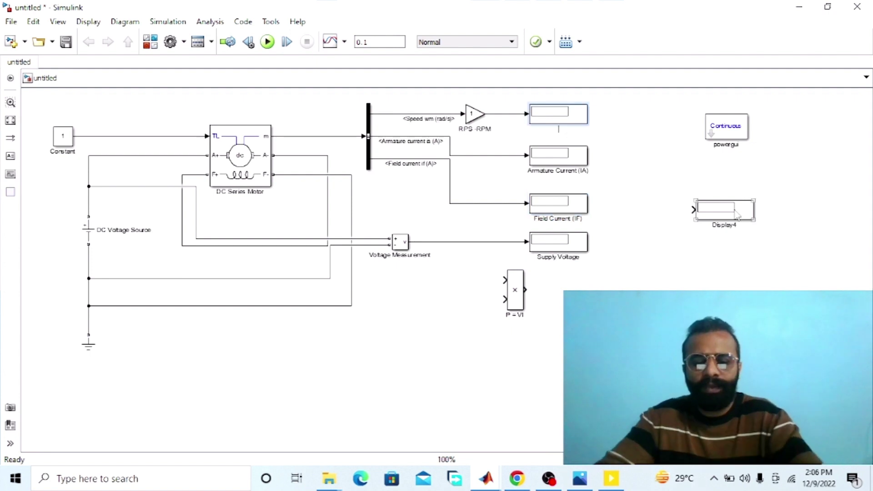
# - Name the top display 'Speed (RPM)' and feed supply voltage and armature current into P = VI
pyautogui.write('Speed')
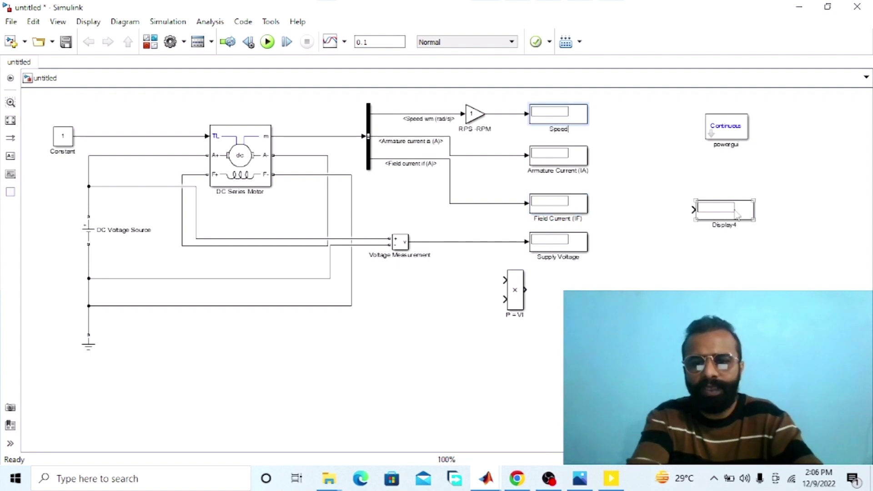
pyautogui.write(' (RPM)')
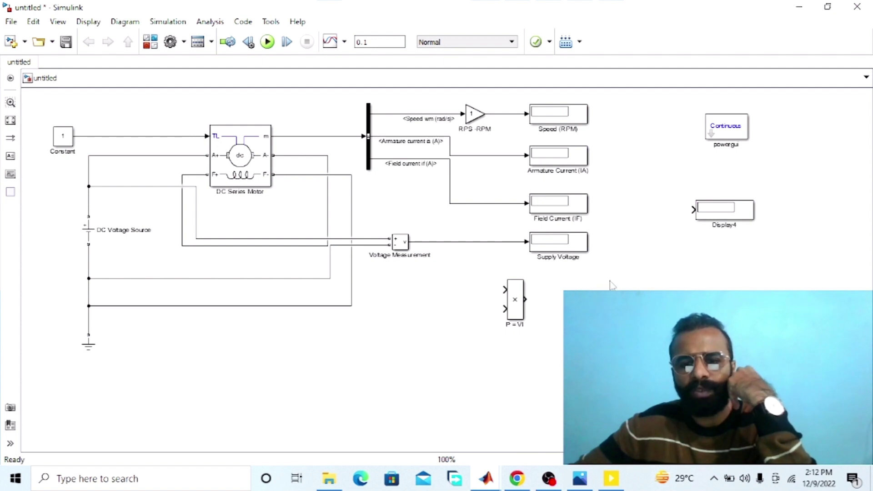
pyautogui.click(517, 293)
pyautogui.moveTo(505, 289); pyautogui.dragTo(466, 242)
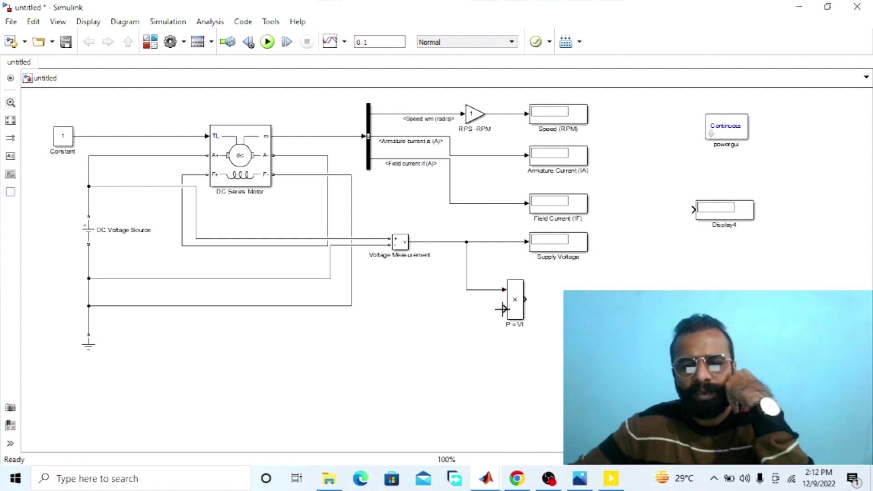
pyautogui.moveTo(502, 309); pyautogui.dragTo(456, 155)
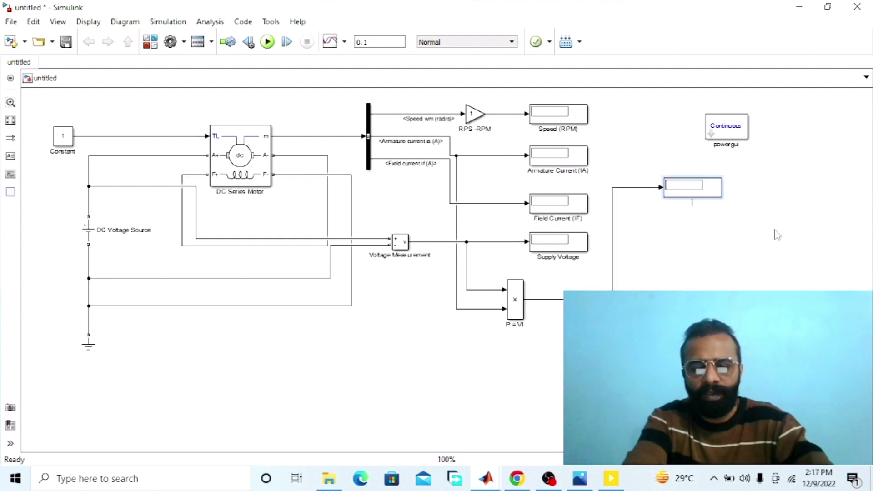
# - Name the product's display 'Power' and set the DC Voltage Source amplitude to 240 V
pyautogui.write('Power')
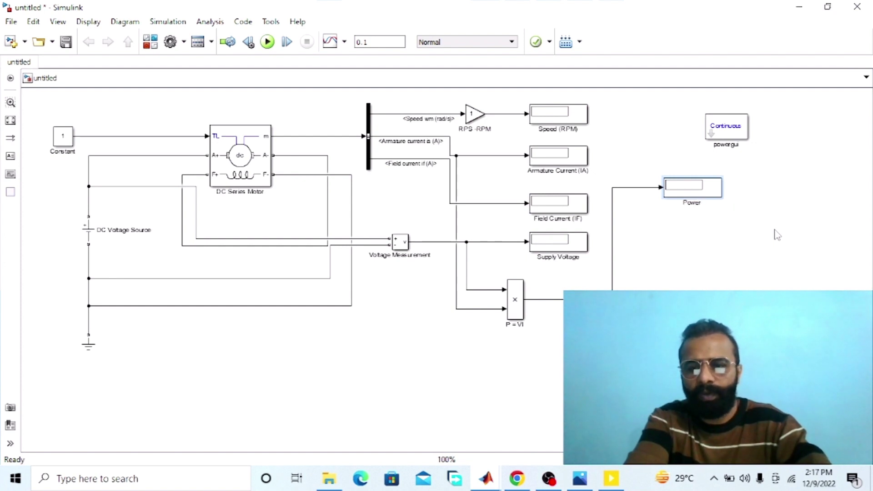
pyautogui.click(777, 235)
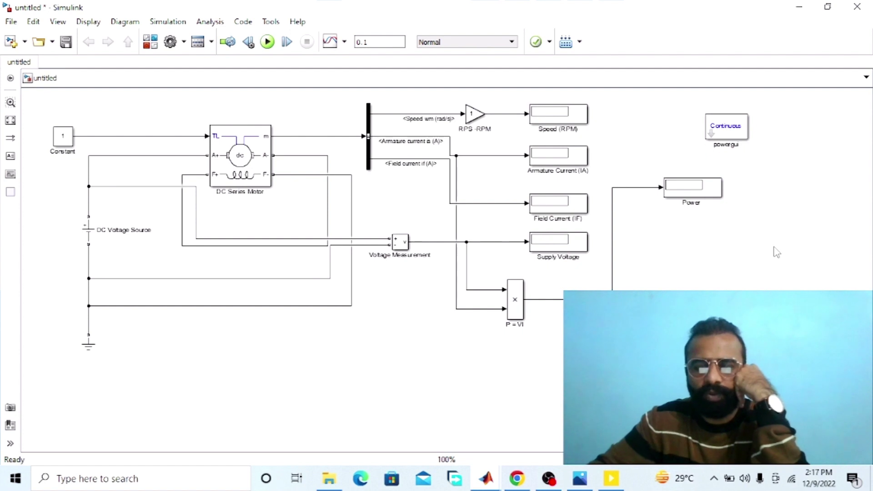
pyautogui.doubleClick(89, 234)
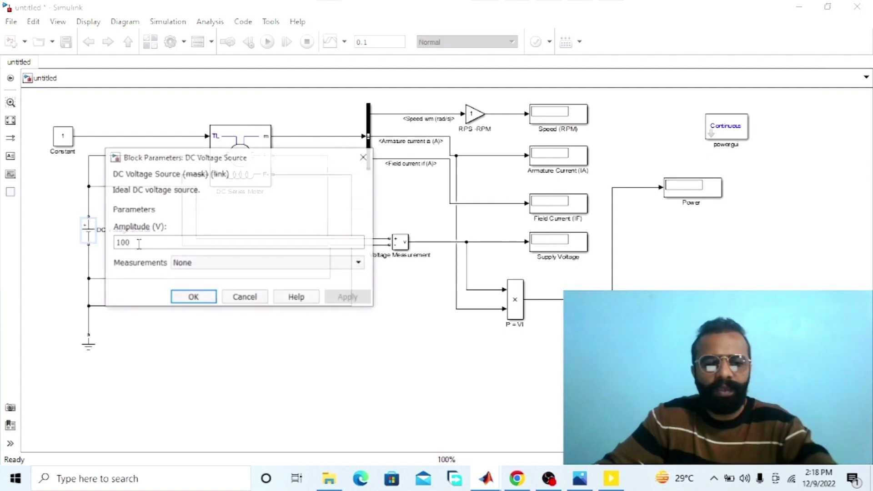
pyautogui.doubleClick(164, 245)
pyautogui.write('240')
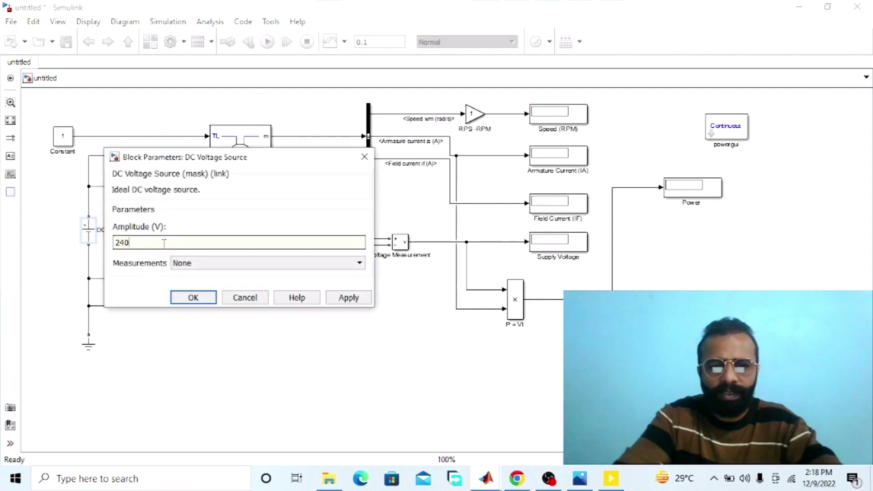
pyautogui.press('Return')
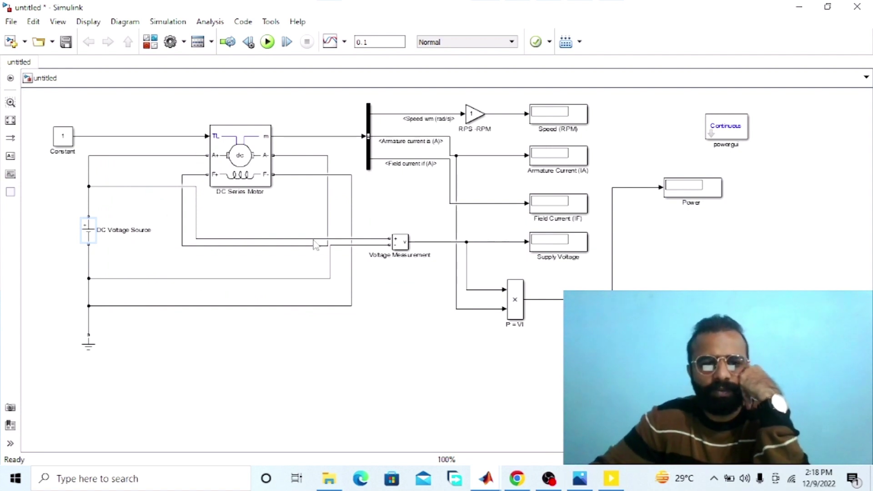
# - Set the load Constant to 10 and label it N.M
pyautogui.hotkey('ctrl', 'z')
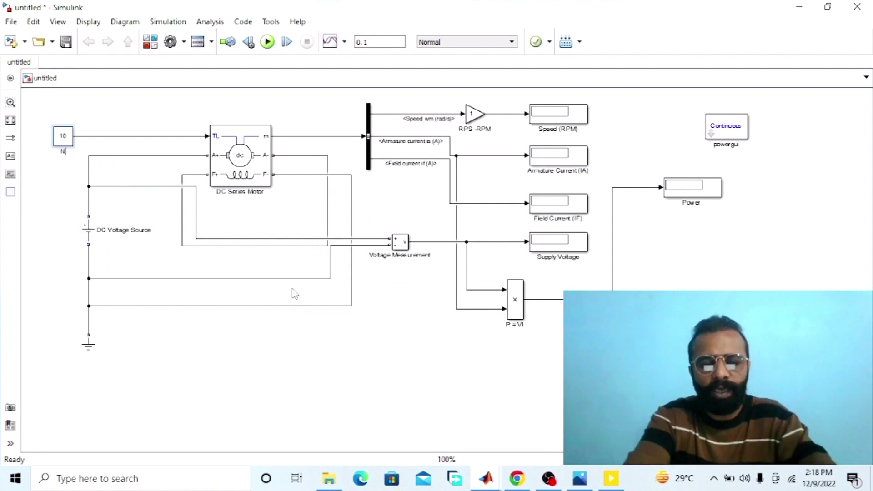
pyautogui.write('.M')
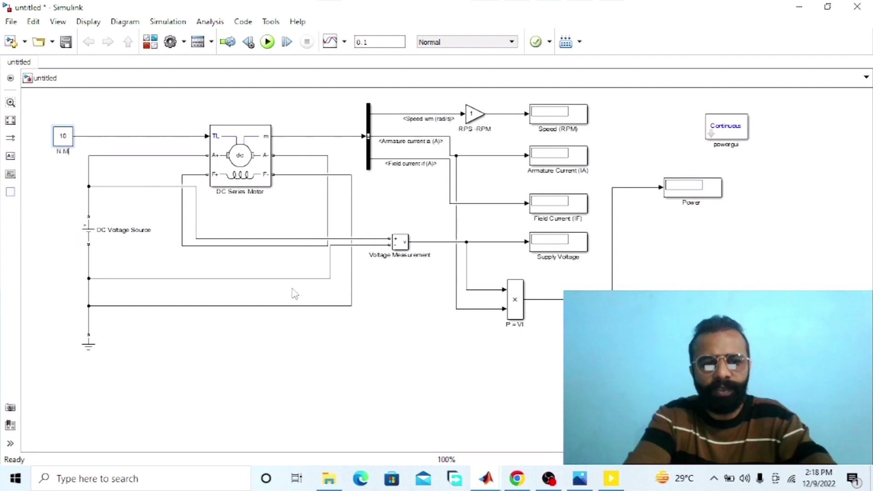
pyautogui.click(308, 336)
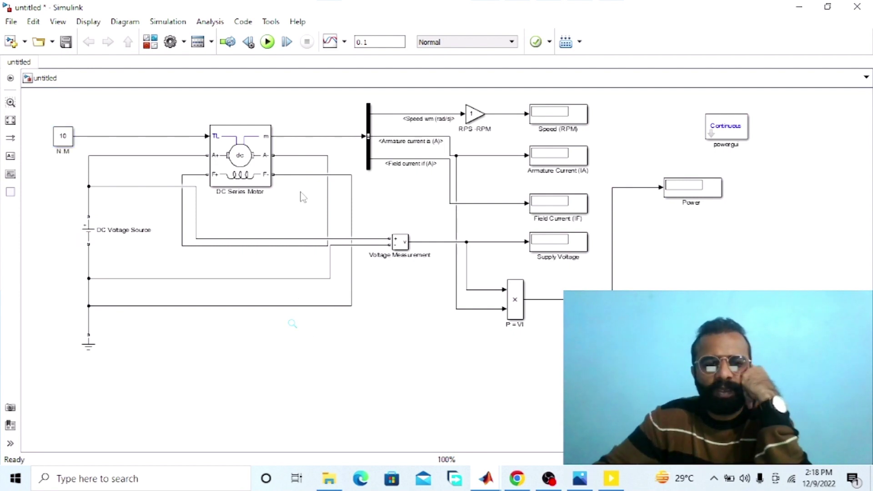
pyautogui.doubleClick(246, 156)
# - Set the DC Series Motor's mutual inductance Laf from 1.8 to 5
pyautogui.click(369, 99)
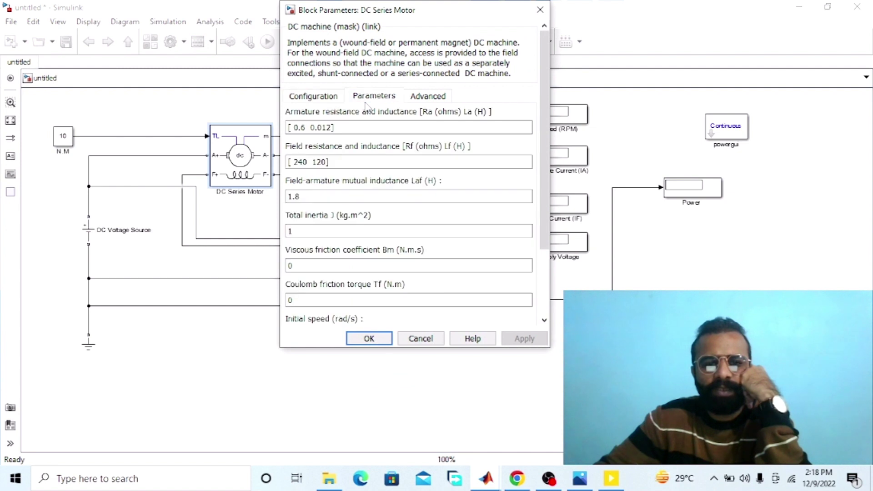
pyautogui.doubleClick(331, 194)
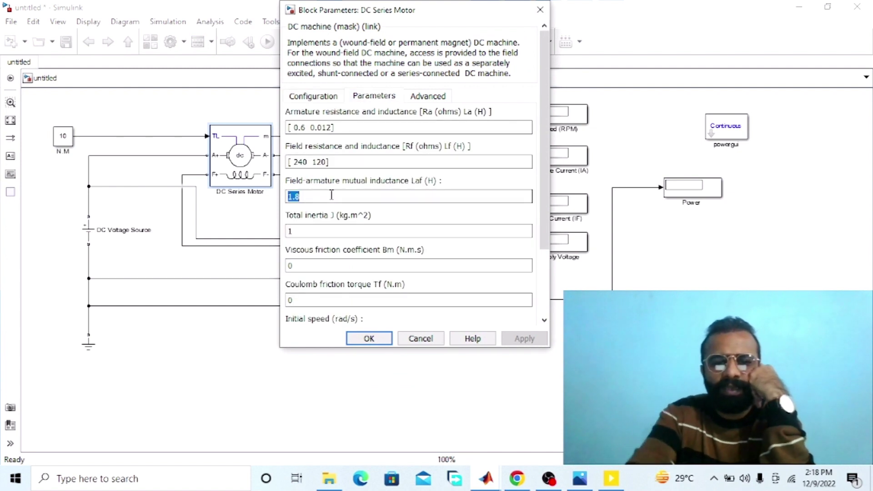
pyautogui.write('5')
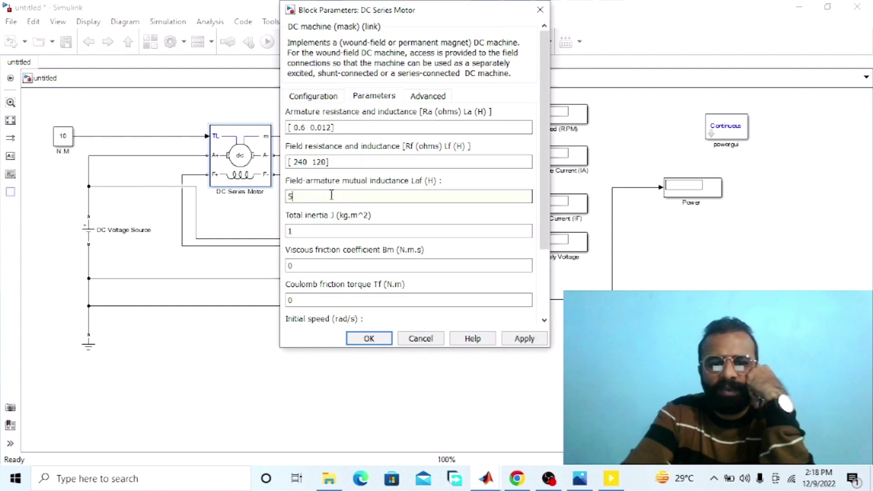
pyautogui.click(524, 339)
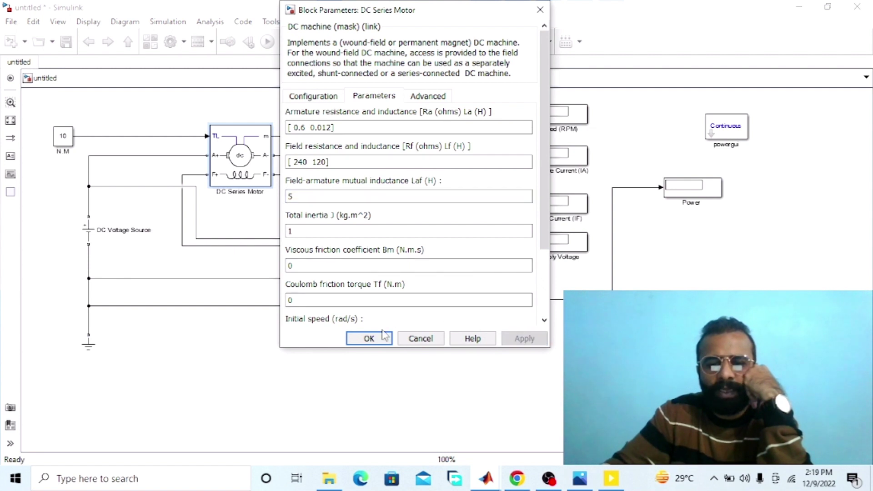
pyautogui.click(372, 340)
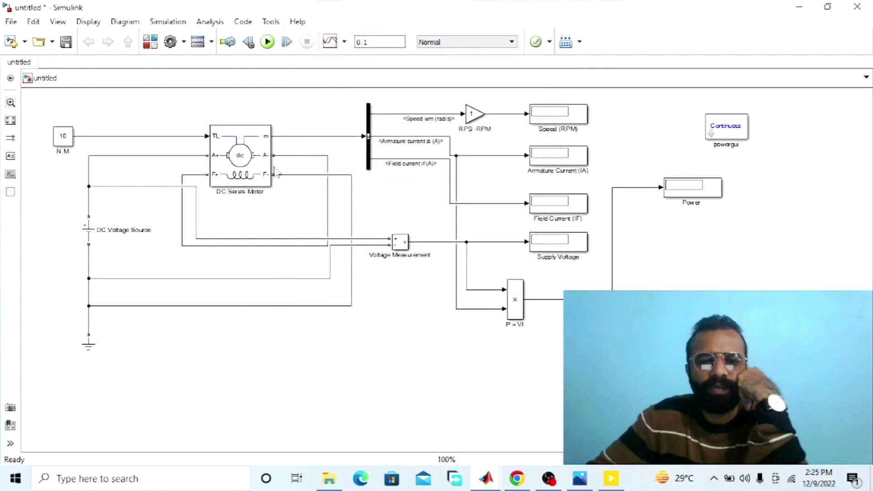
pyautogui.click(503, 200)
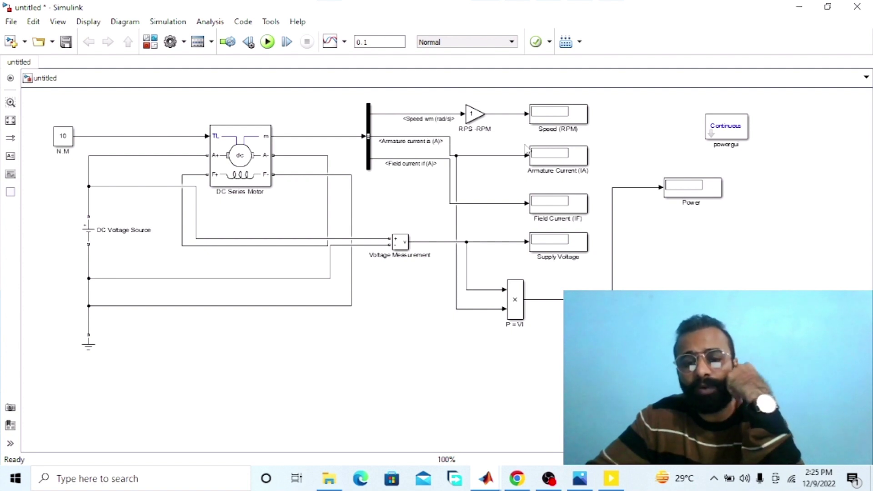
# - Set the RPS -RPM gain value to 9.55
pyautogui.doubleClick(471, 116)
pyautogui.write('9.55')
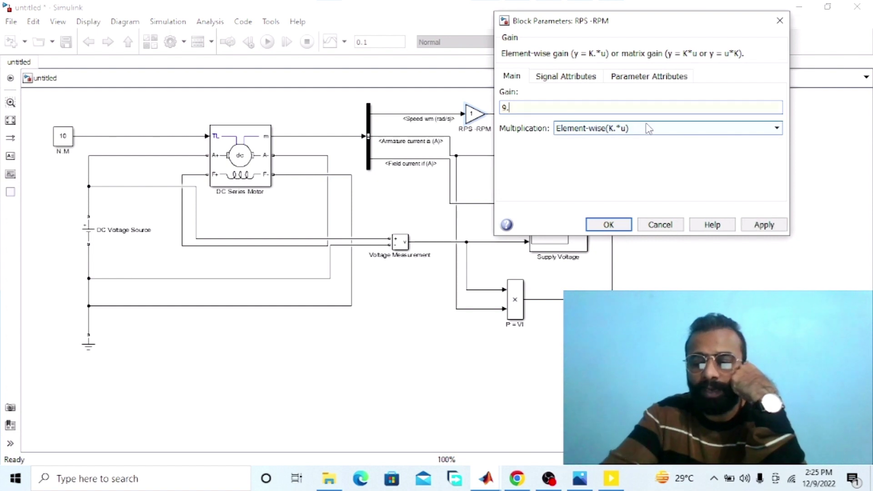
pyautogui.click(764, 225)
pyautogui.click(660, 225)
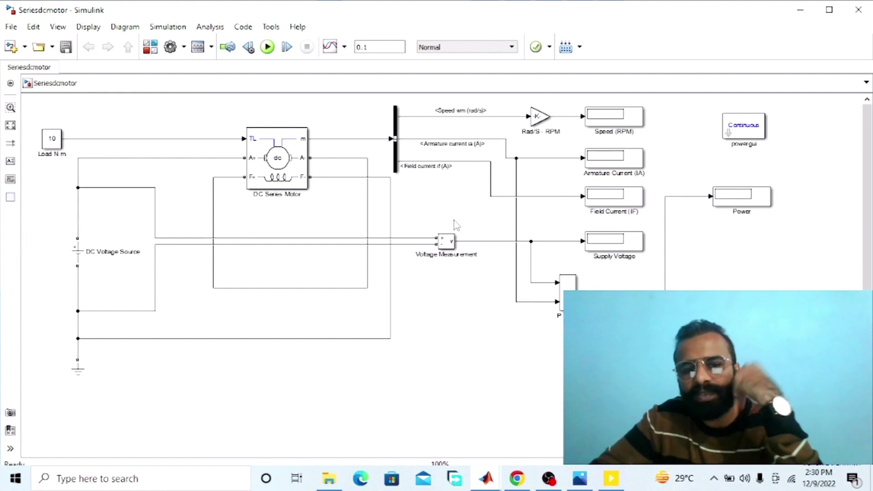
# - Run the Seriesdcmotor simulation so its speed, current, supply and power displays fill with results
pyautogui.click(625, 129)
pyautogui.click(604, 166)
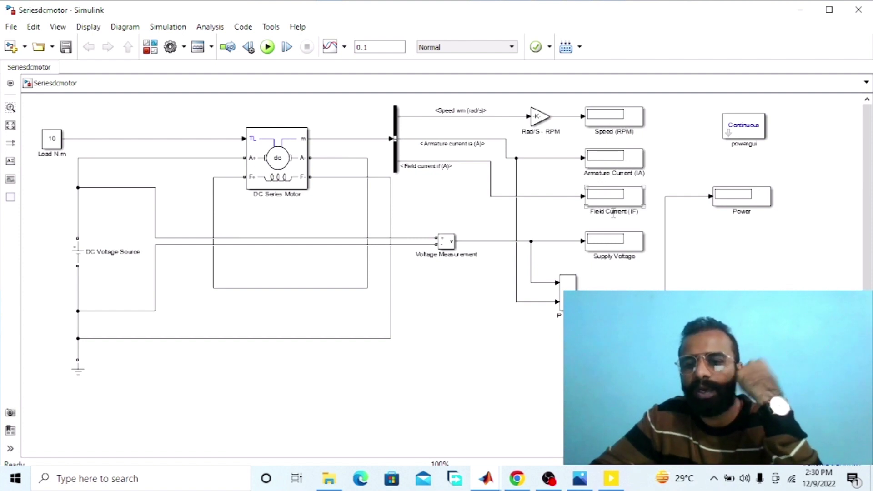
pyautogui.click(618, 245)
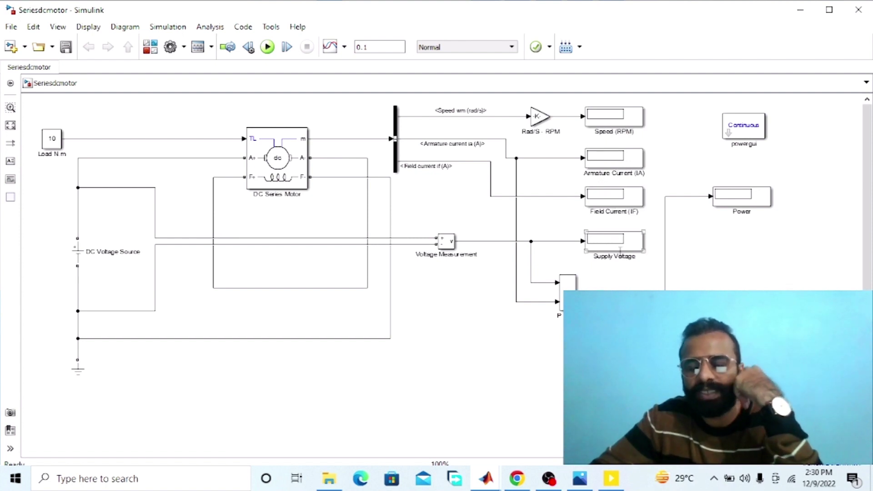
pyautogui.click(748, 204)
pyautogui.click(723, 234)
pyautogui.click(594, 238)
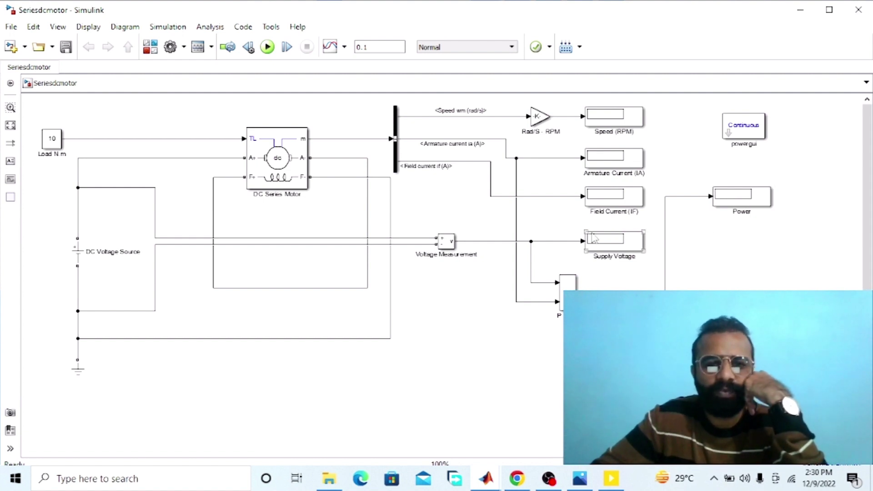
pyautogui.click(267, 47)
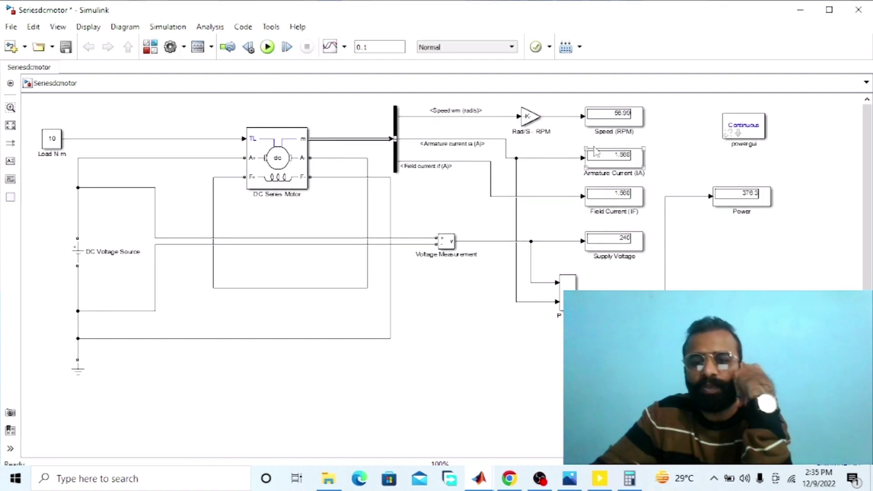
# - Inspect the filled Speed display (56.99 RPM) and Armature Current display (1.568 A)
pyautogui.click(607, 130)
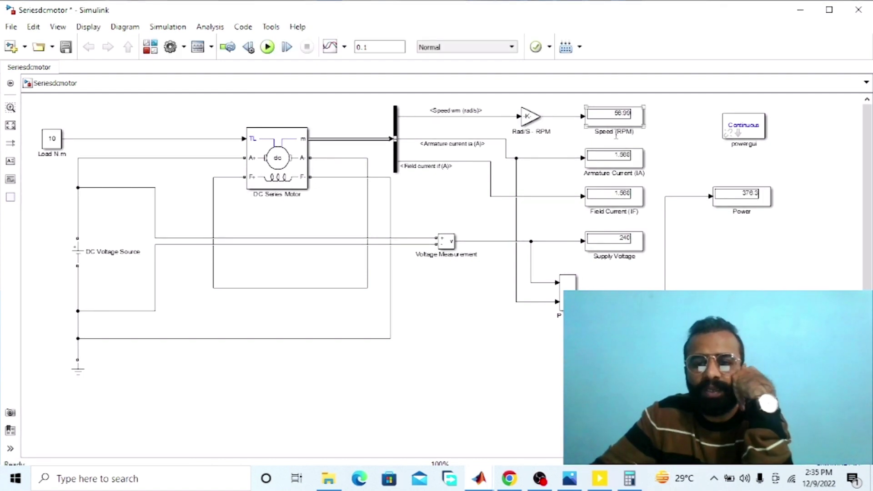
pyautogui.click(341, 168)
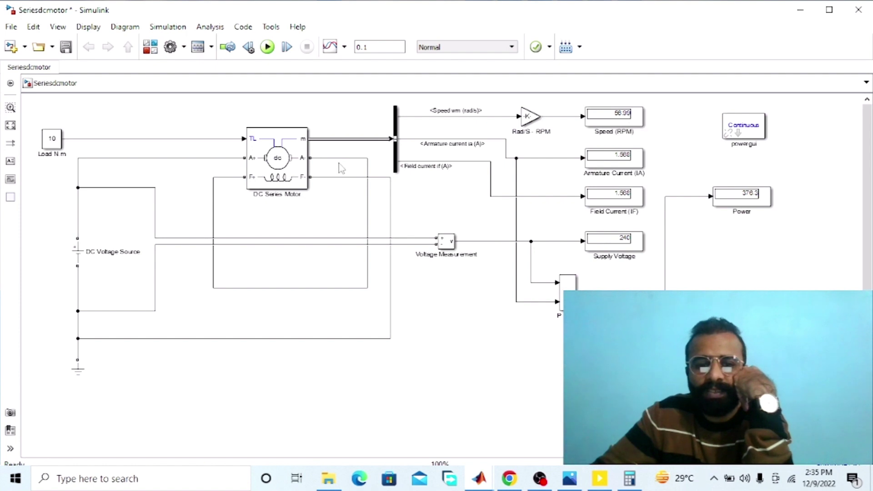
pyautogui.click(622, 128)
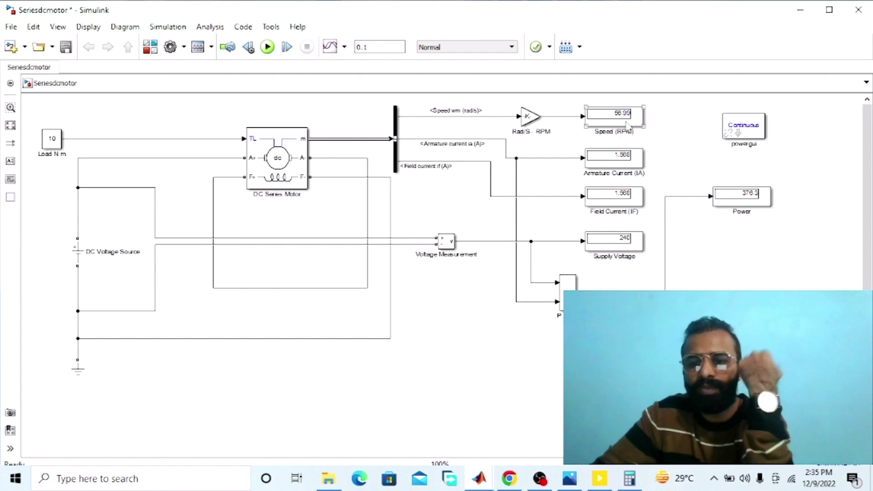
pyautogui.click(596, 176)
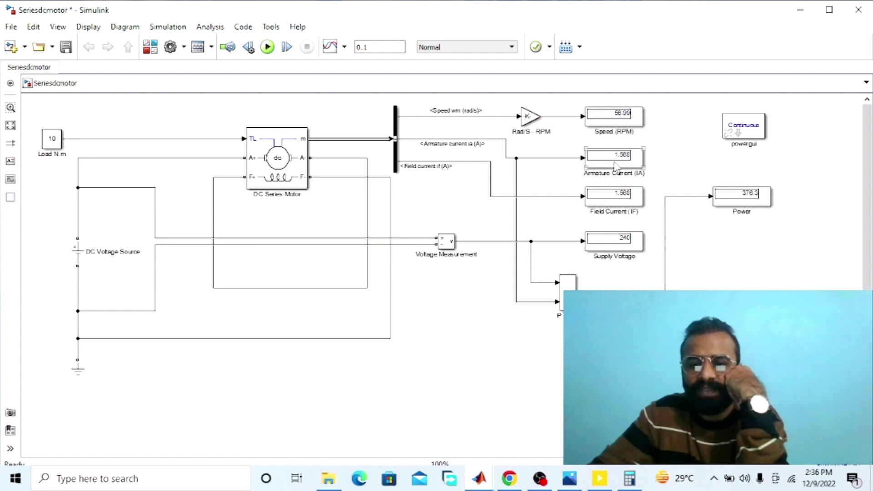
# - Review the DC Series Motor block and the armature and field current readings of 1.568 A
pyautogui.click(300, 183)
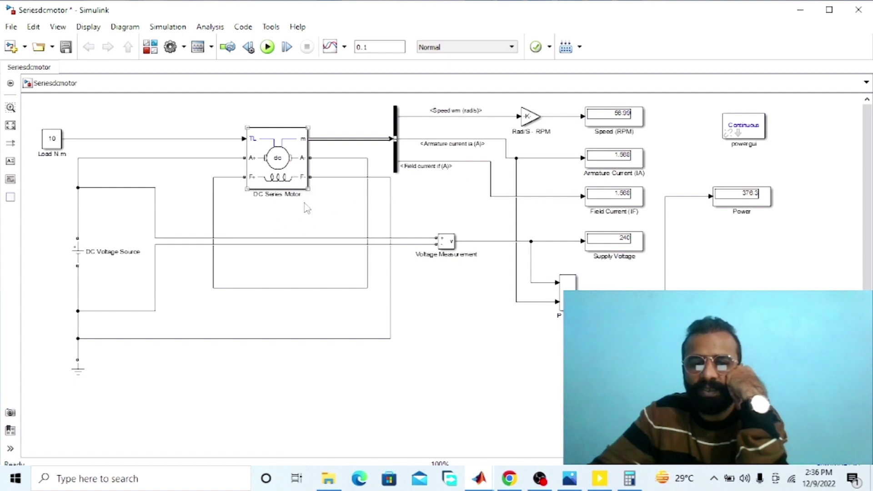
pyautogui.click(614, 204)
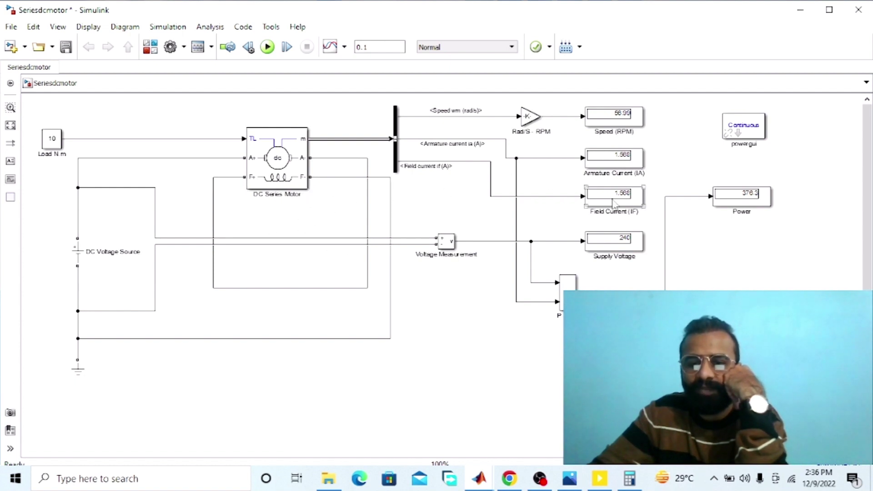
pyautogui.click(626, 166)
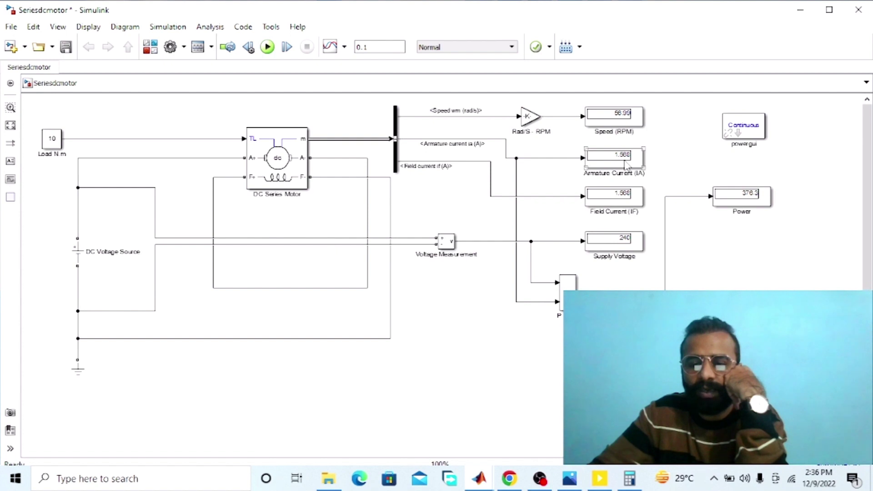
pyautogui.click(334, 195)
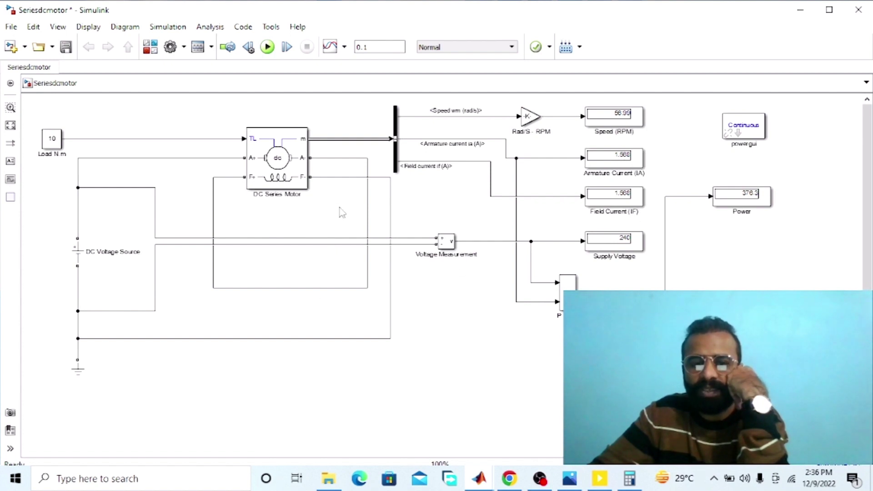
pyautogui.click(637, 200)
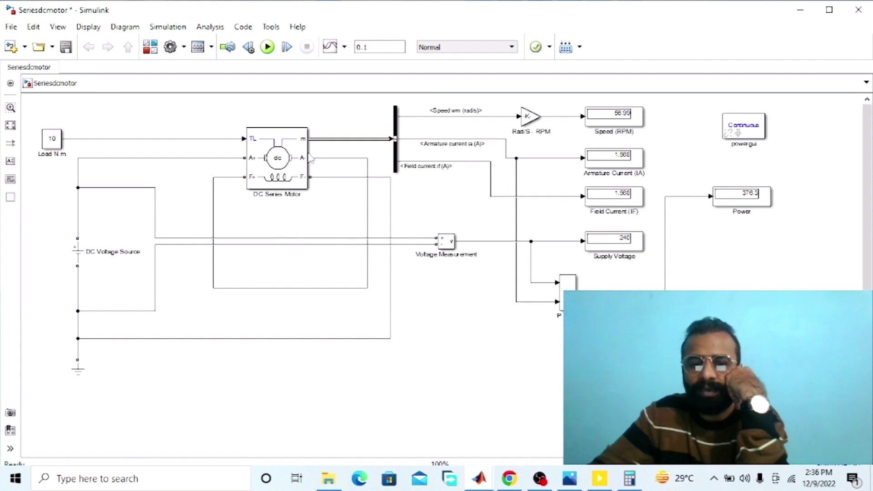
# - Check the 240 V supply and 376.3 power readings, then bring up the Scientific calculator
pyautogui.click(630, 242)
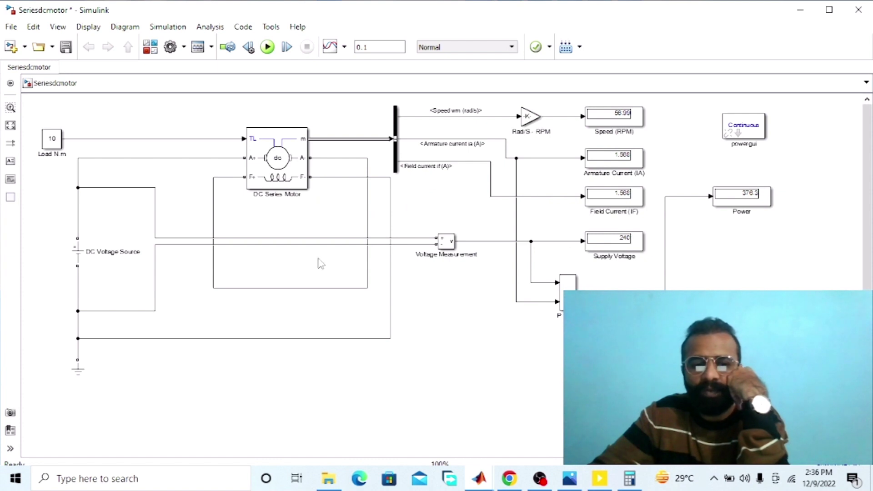
pyautogui.click(181, 178)
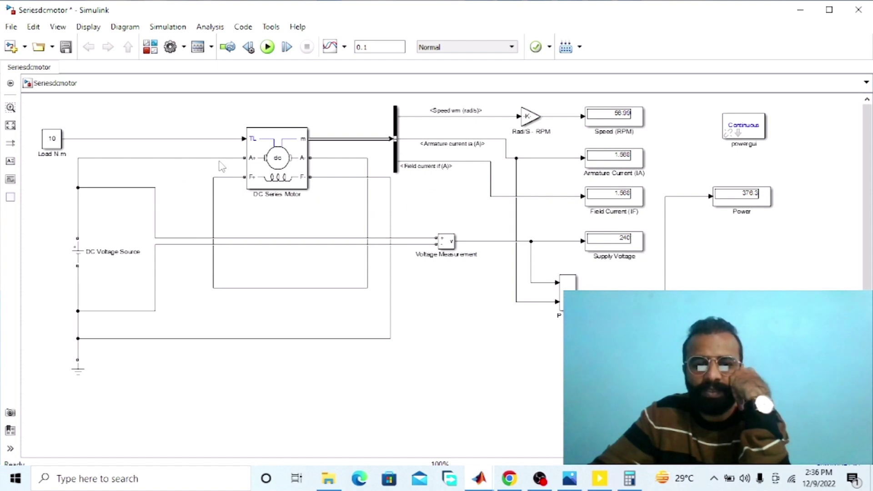
pyautogui.click(642, 248)
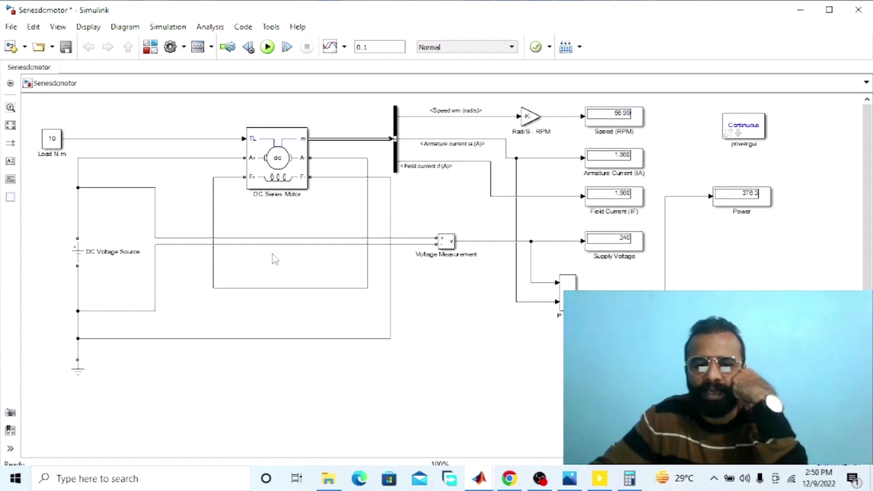
pyautogui.click(284, 189)
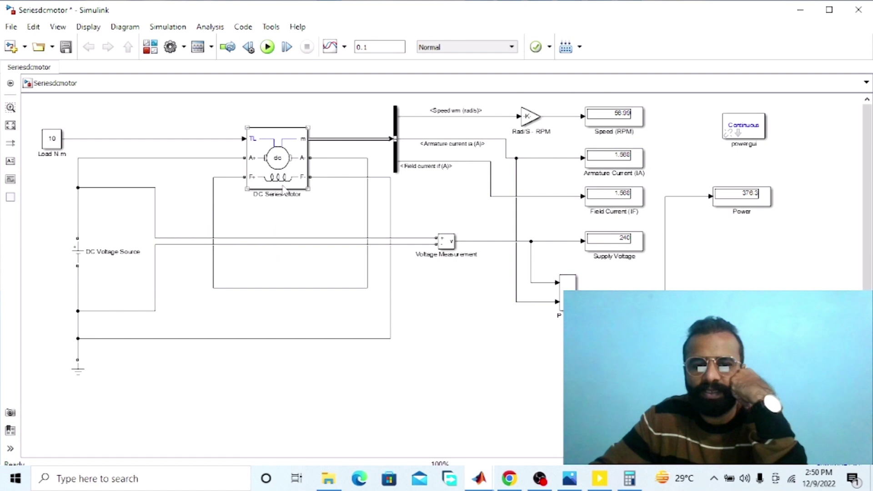
pyautogui.click(745, 206)
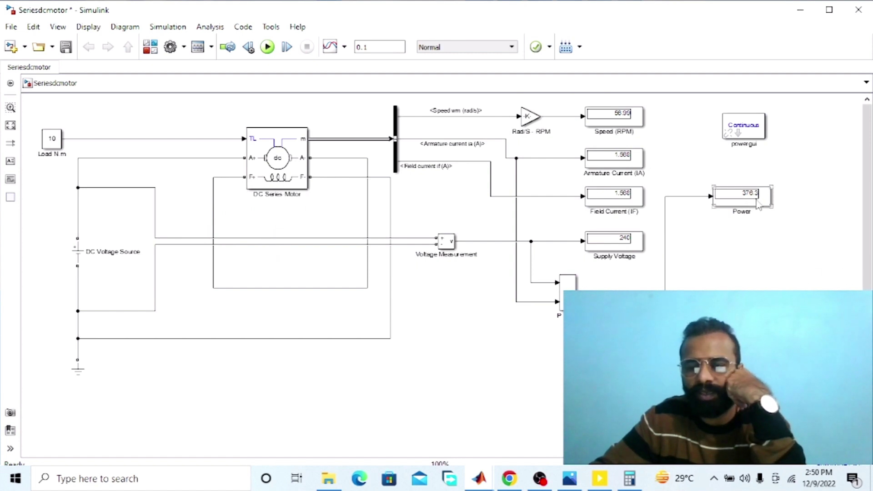
pyautogui.click(629, 478)
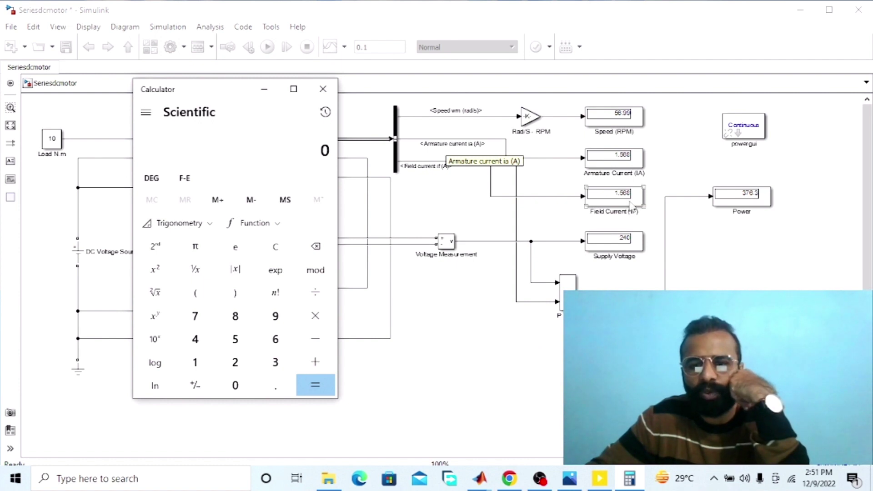
# - Re-check the 1.568 A armature and field current displays and the Voltage Measurement block
pyautogui.click(631, 157)
pyautogui.click(630, 195)
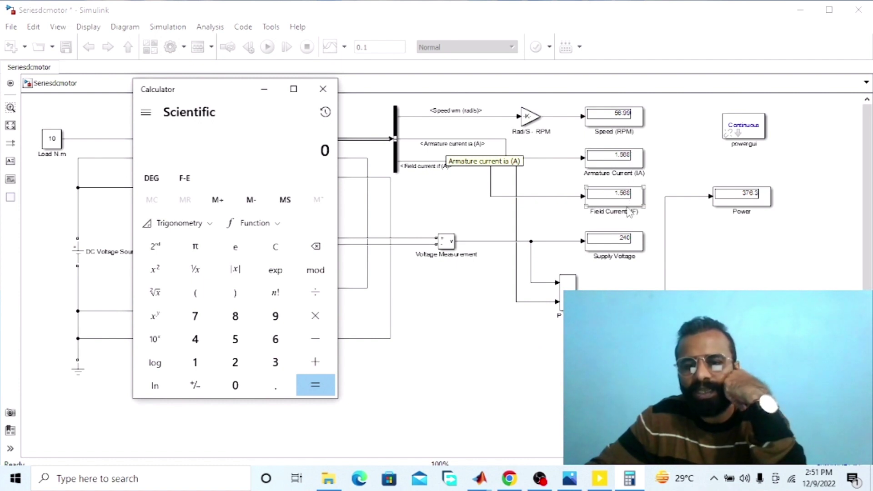
pyautogui.click(438, 244)
pyautogui.click(621, 206)
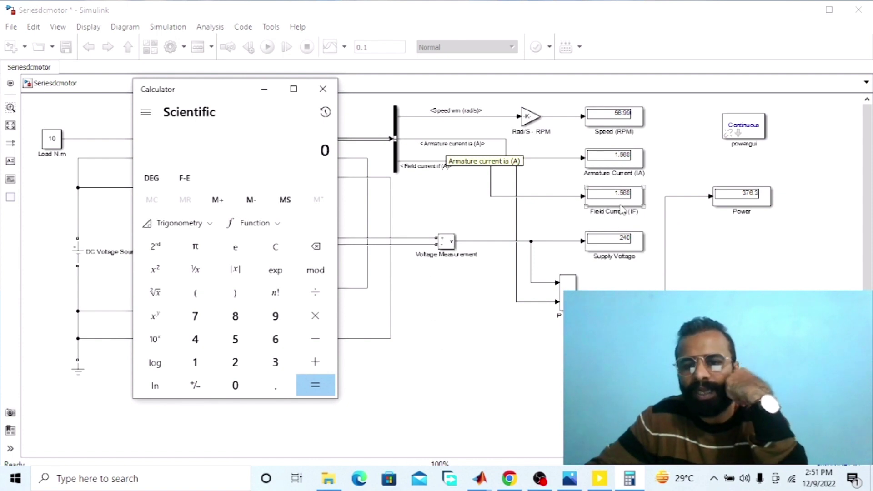
pyautogui.click(626, 171)
# - Compute 240 × 1.568 = 376.32 in Calculator, matching the Power display, and return to the model
pyautogui.click(705, 264)
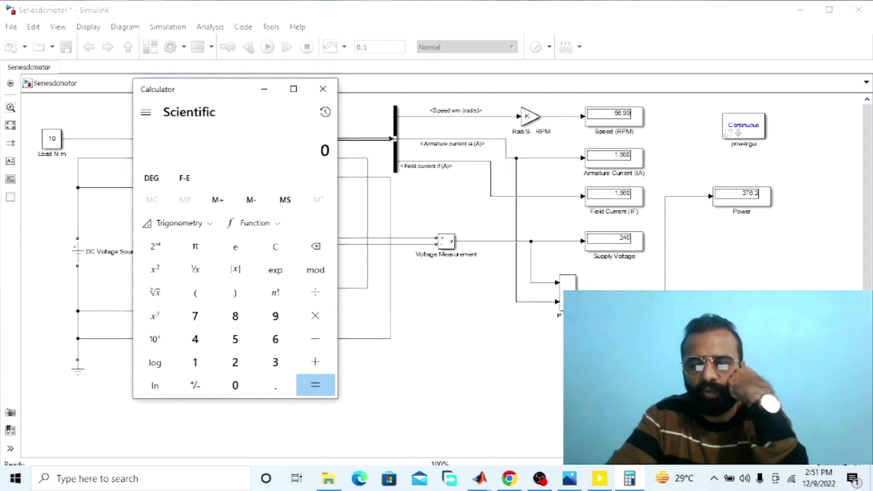
pyautogui.write('240')
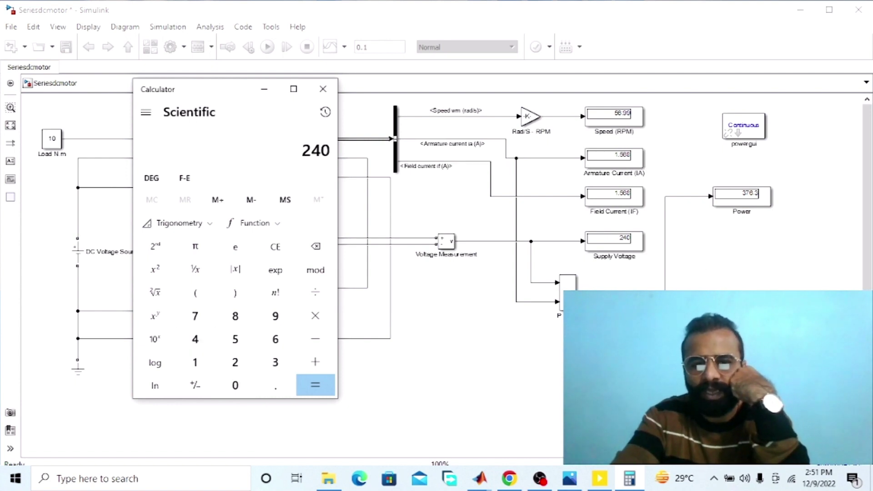
pyautogui.write('1')
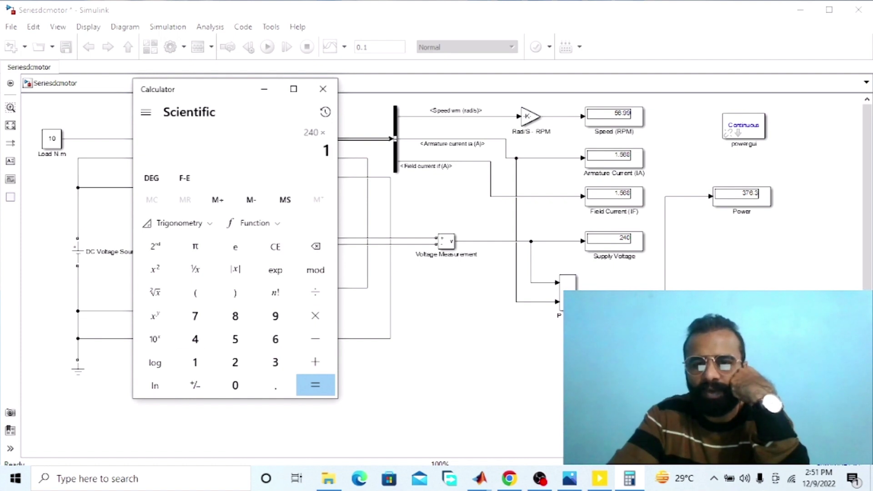
pyautogui.write('.568')
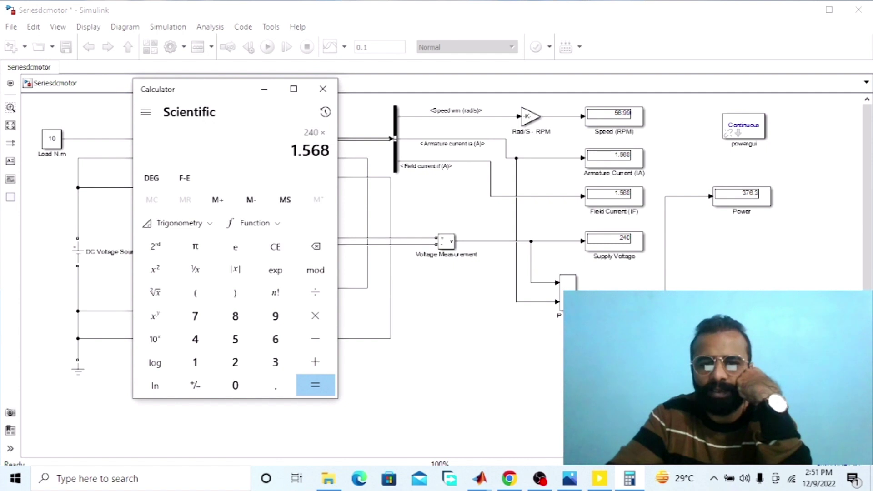
pyautogui.press('Return')
pyautogui.click(753, 210)
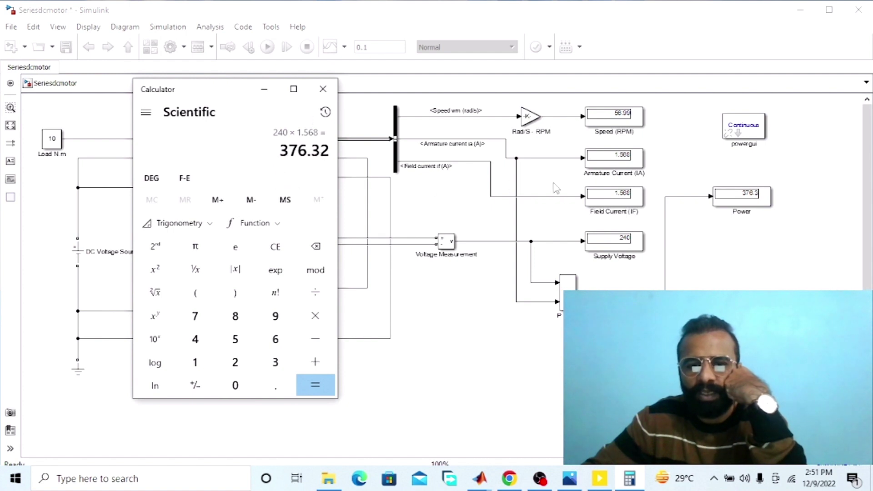
pyautogui.click(342, 241)
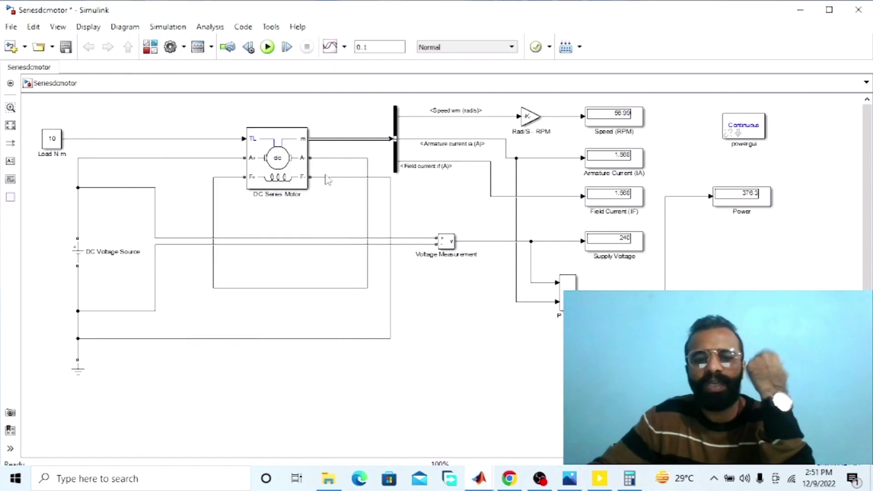